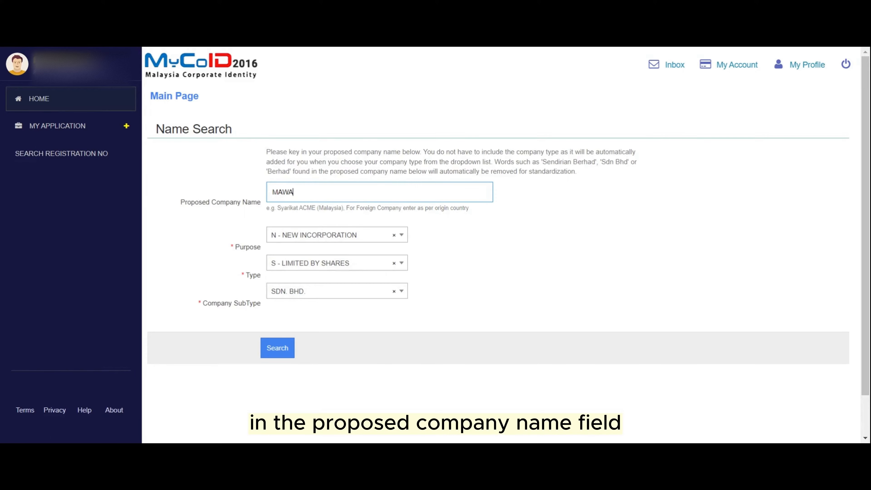
- Change the proposed company name to MAWARR (TEST), dropping SDN, and run the name search
type("R (TEST")
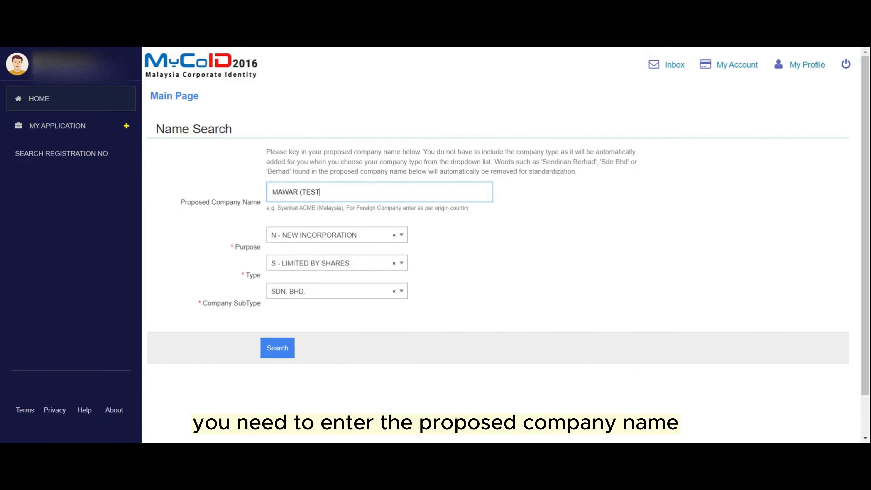
type(") SDN")
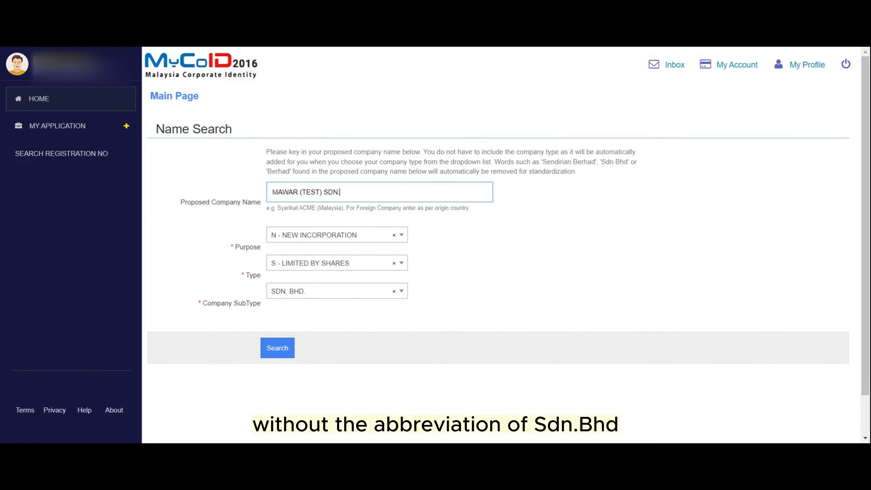
key("BackSpace")
key("BackSpace")
key("BackSpace")
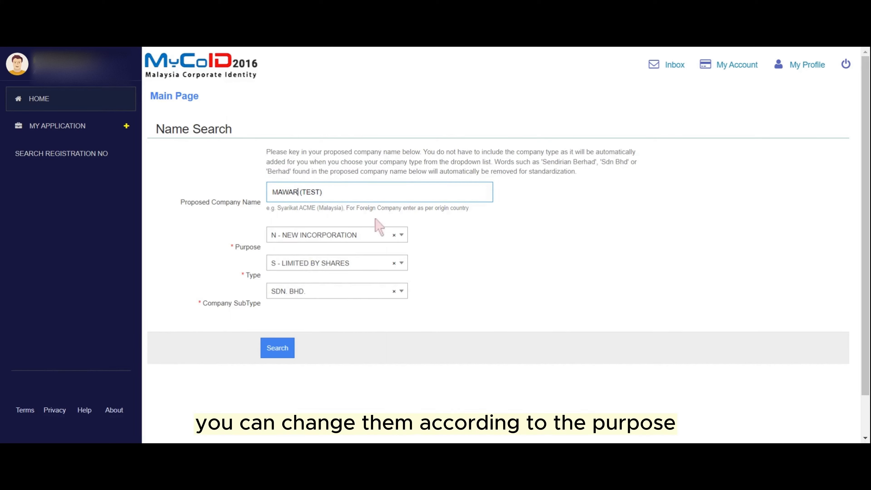
type("R")
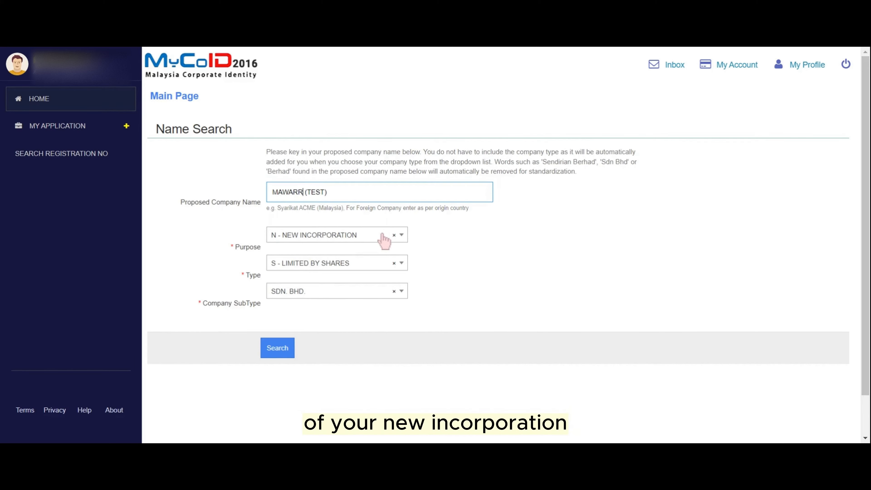
left_click(276, 348)
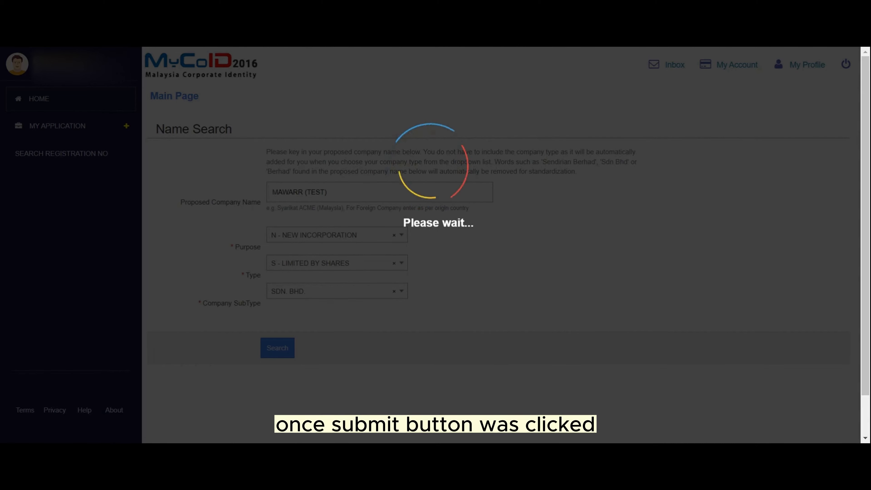
- Submit past the no-match Similar Names result and review the Super Form for MAWARR (TEST) SDN. BHD
scroll(578, 236, "down", 2)
scroll(580, 241, "down", 2)
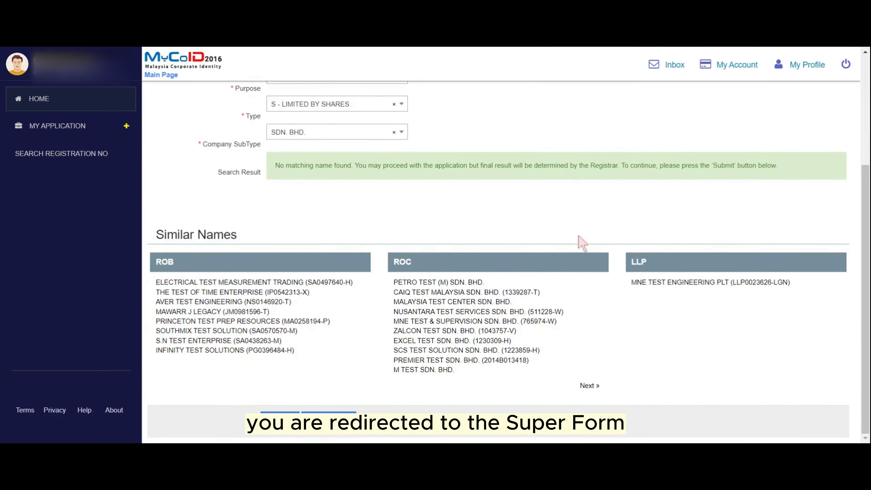
left_click(280, 421)
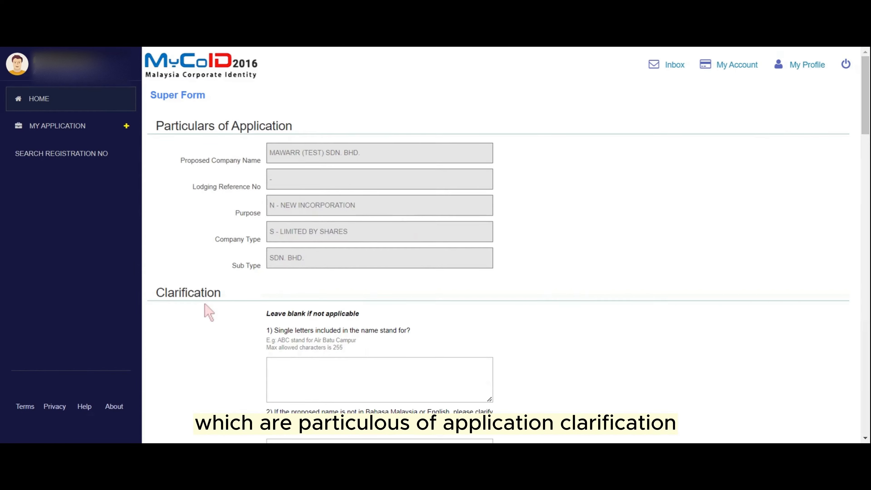
scroll(224, 302, "down", 15)
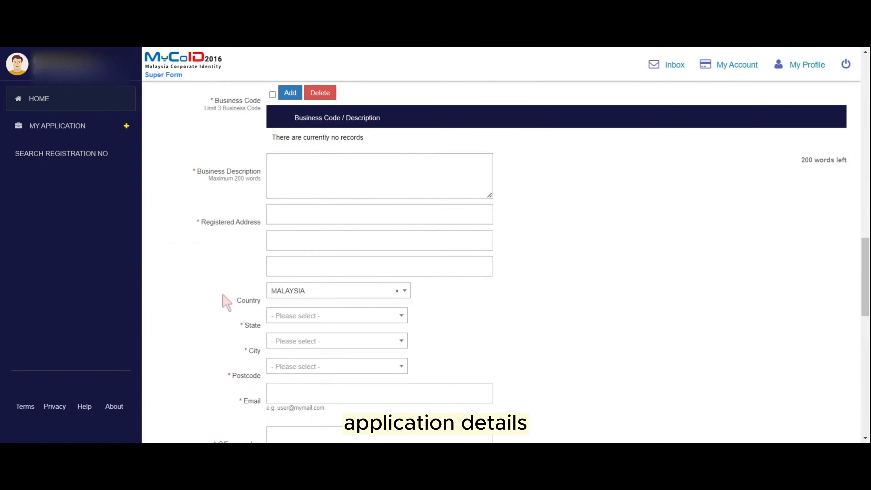
scroll(231, 261, "up", 5)
scroll(210, 334, "down", 5)
scroll(223, 302, "up", 5)
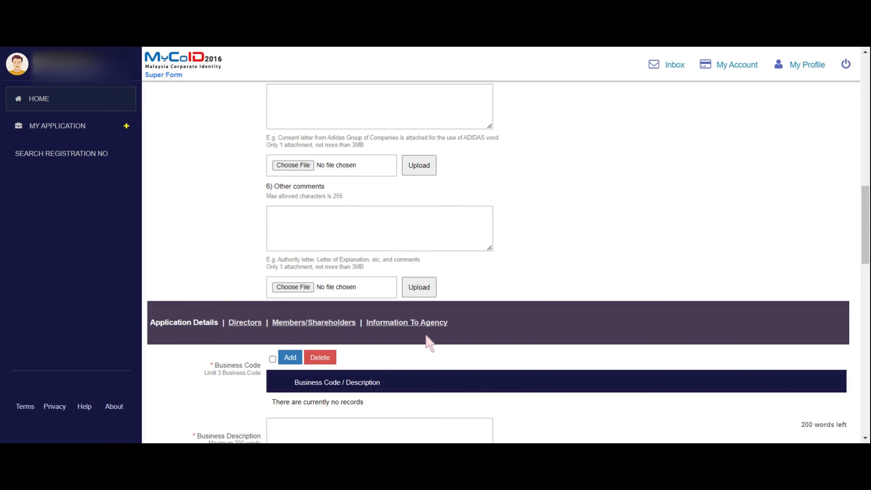
scroll(442, 343, "down", 15)
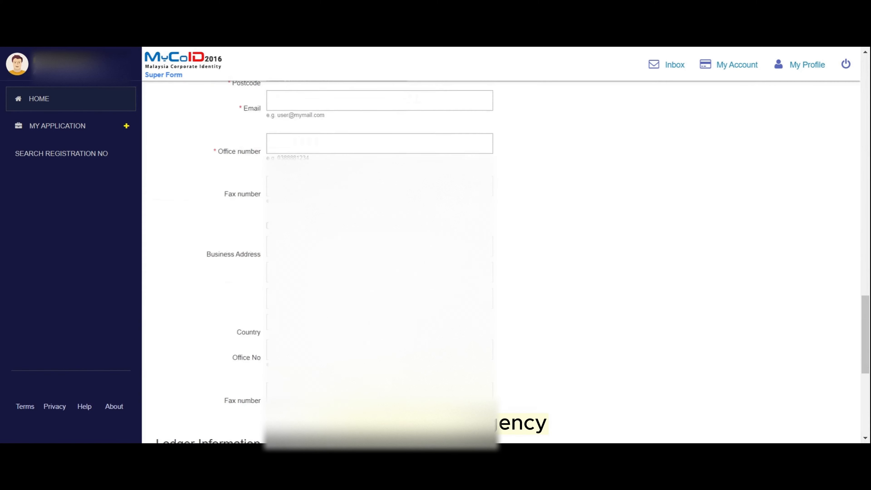
scroll(259, 181, "up", 6)
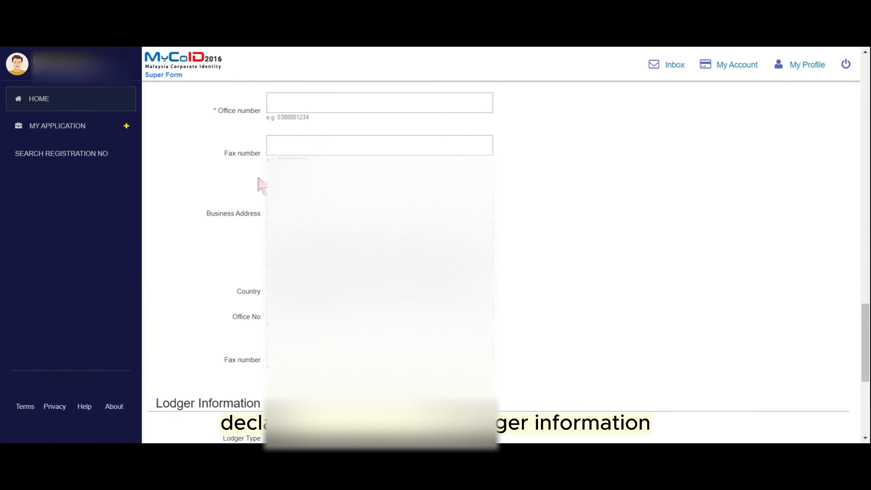
scroll(254, 206, "down", 5)
scroll(252, 211, "up", 15)
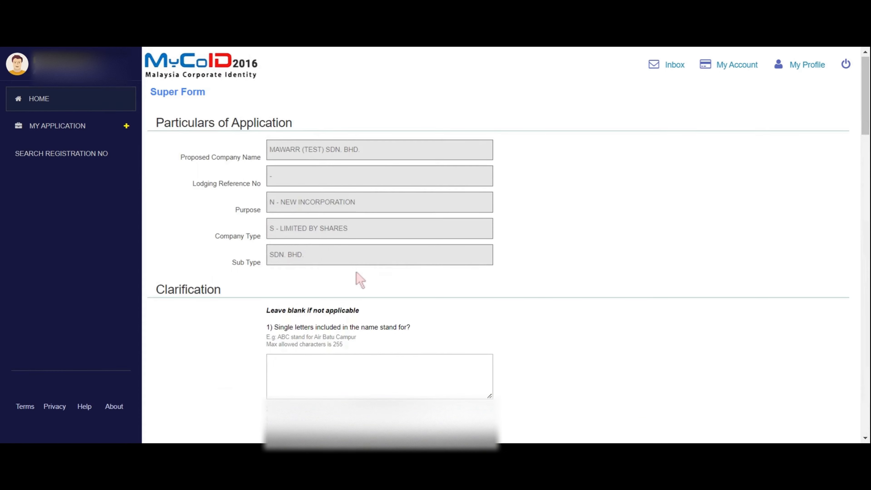
scroll(370, 261, "up", 1)
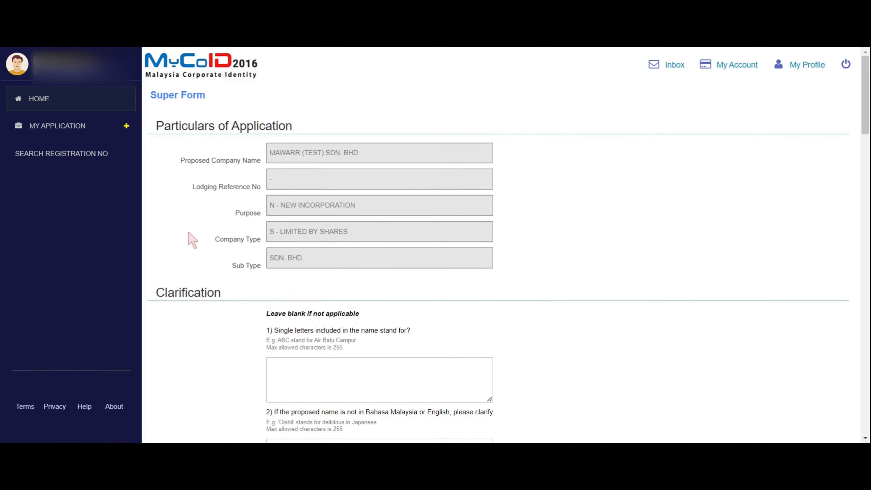
- Enter 'MAWAR MEANS FLOWE' as the answer to clarification question 3
scroll(190, 238, "down", 4)
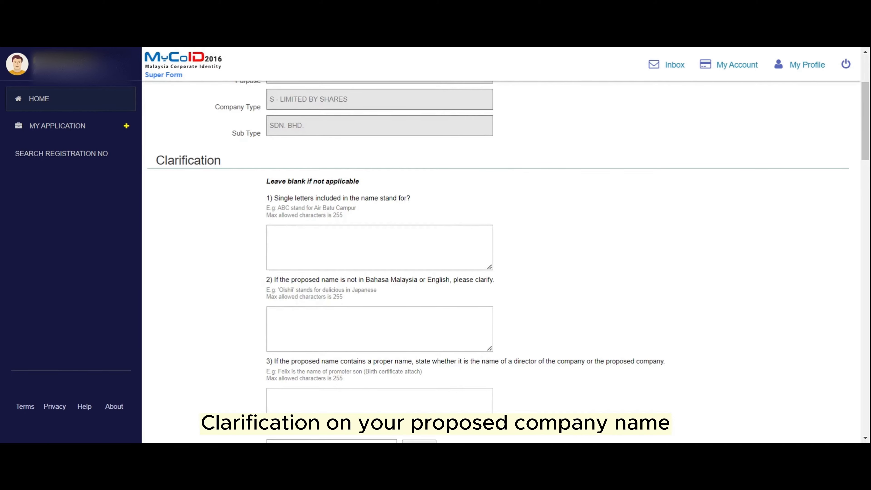
scroll(231, 267, "down", 3)
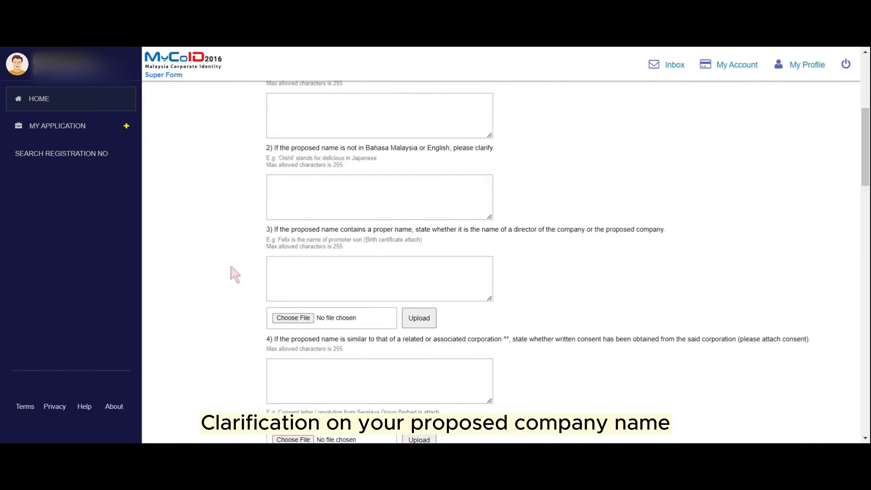
scroll(240, 264, "up", 3)
left_click(359, 411)
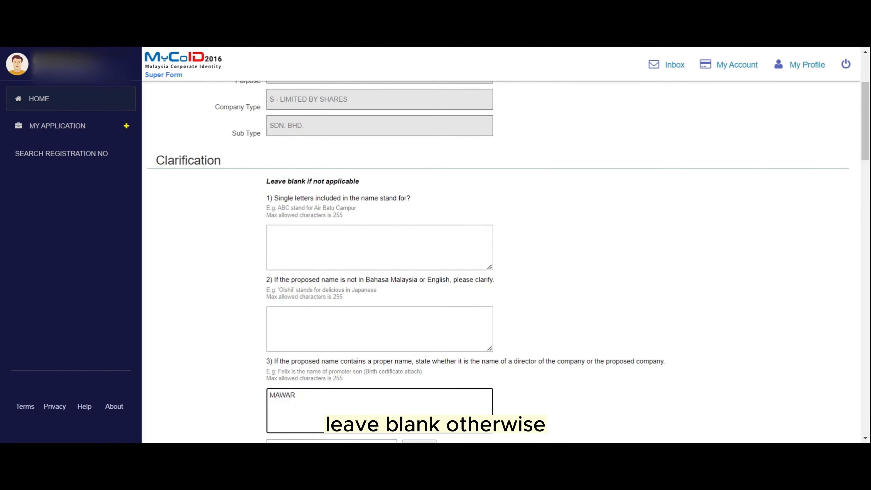
type("MAWAR MEANS FLOWER")
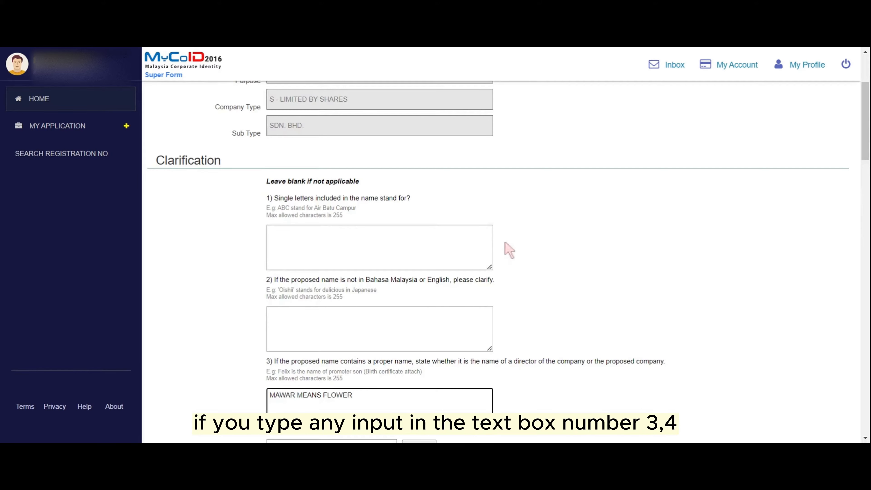
left_click(470, 241)
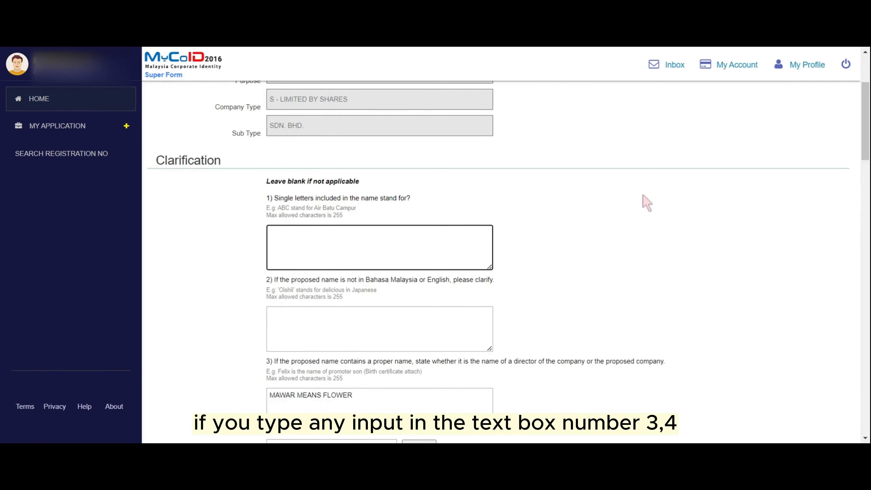
left_click(648, 189)
- Clear the question 3 answer and type MAWAR into clarification question 2
scroll(634, 202, "down", 8)
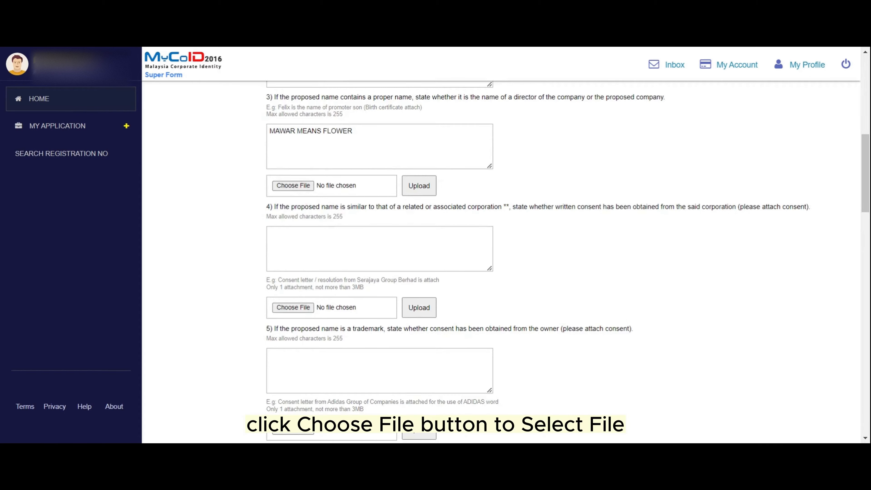
left_click_drag(352, 131, 275, 131)
key("BackSpace")
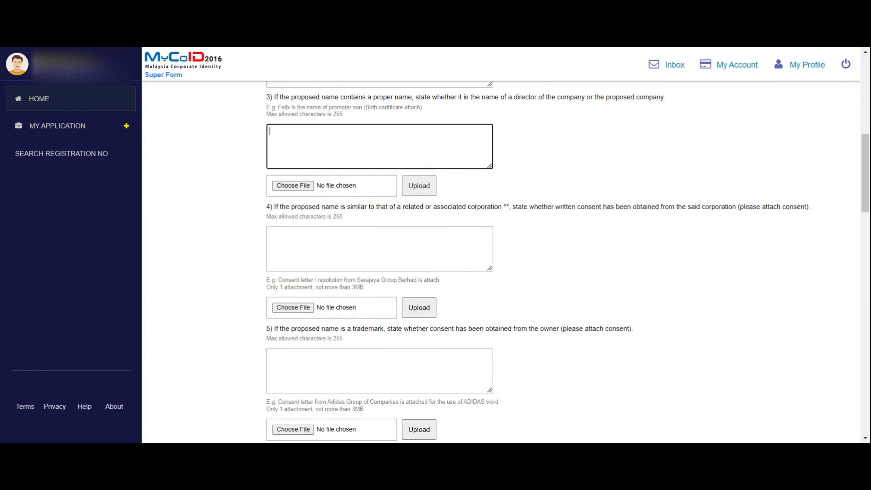
scroll(380, 198, "up", 3)
left_click(380, 197)
type("MAWAR MEANS FLOWER")
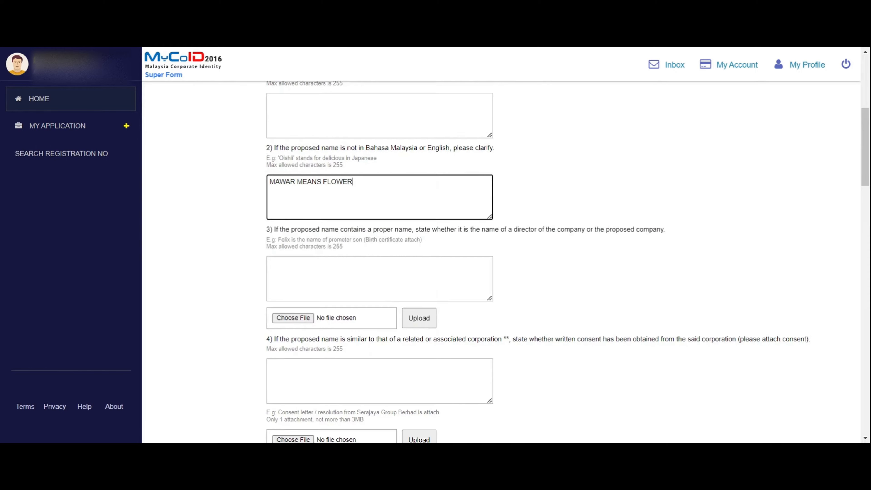
scroll(500, 261, "down", 4)
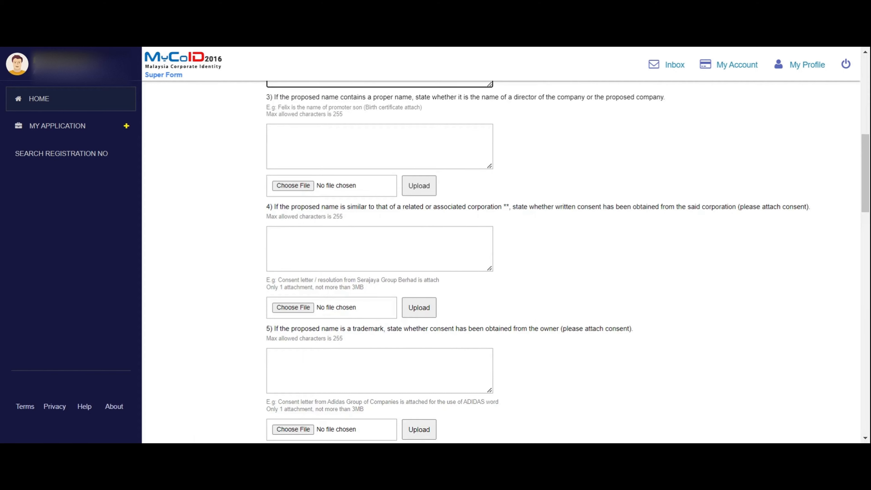
scroll(537, 216, "down", 12)
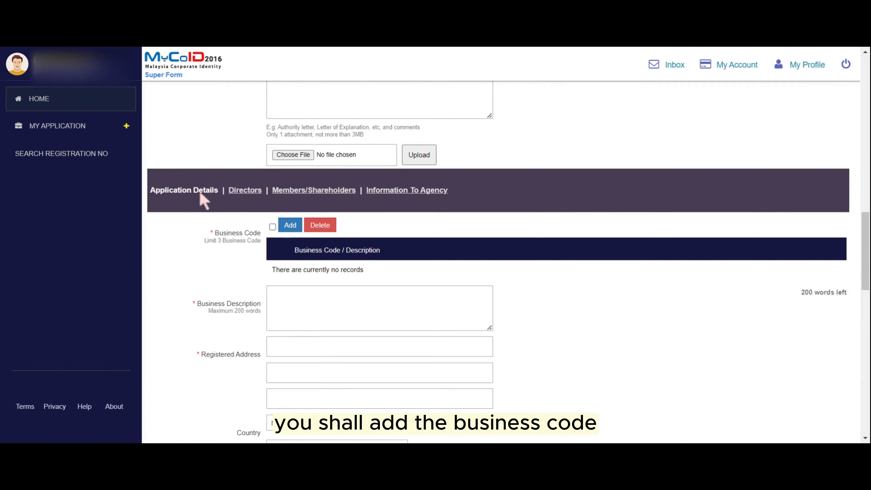
- Add and save business code 47912 - Retail sale of any kind of product over the internet
left_click(292, 229)
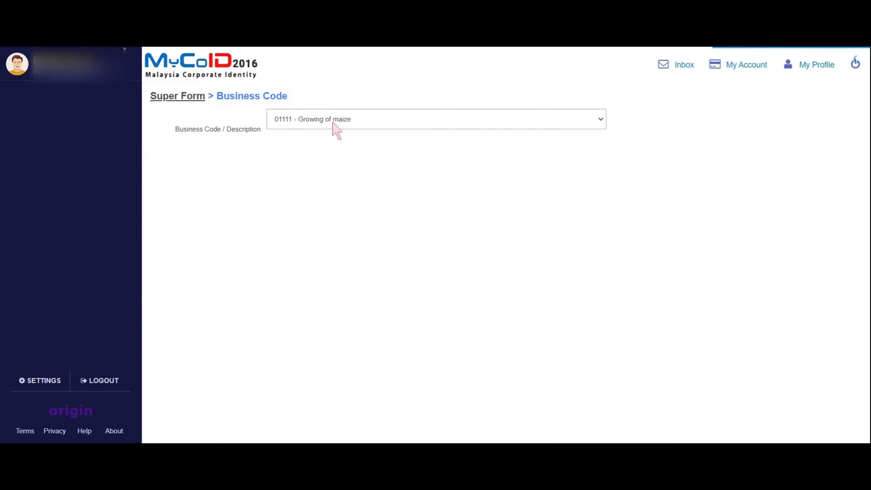
left_click(333, 122)
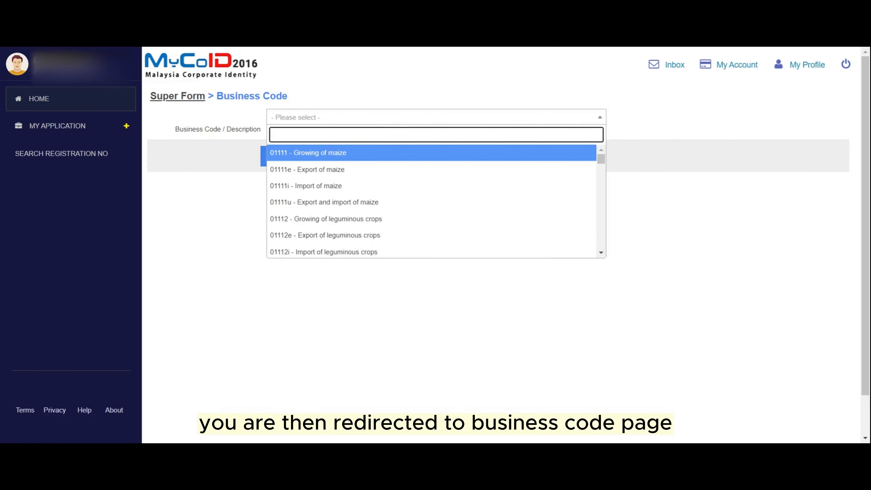
type("4")
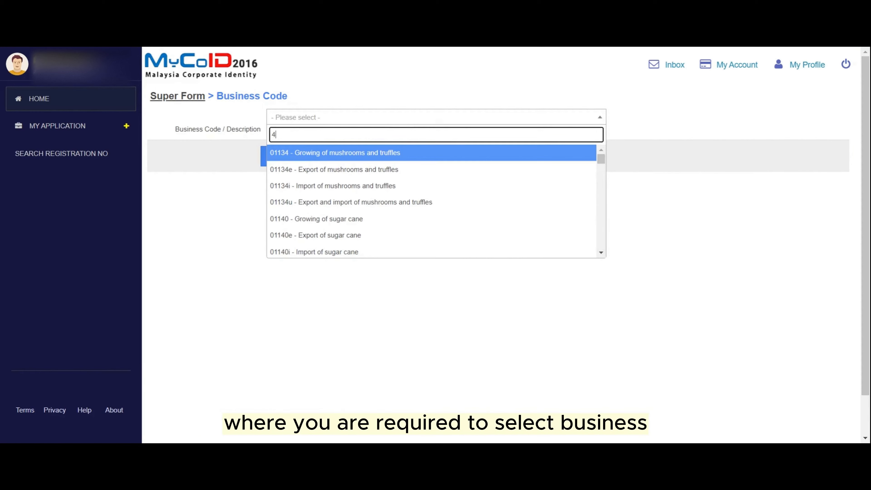
type("7912")
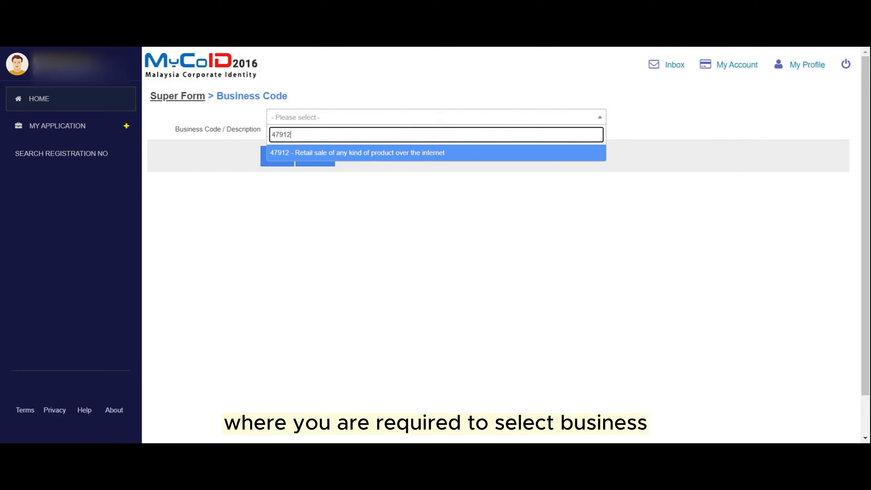
key("Return")
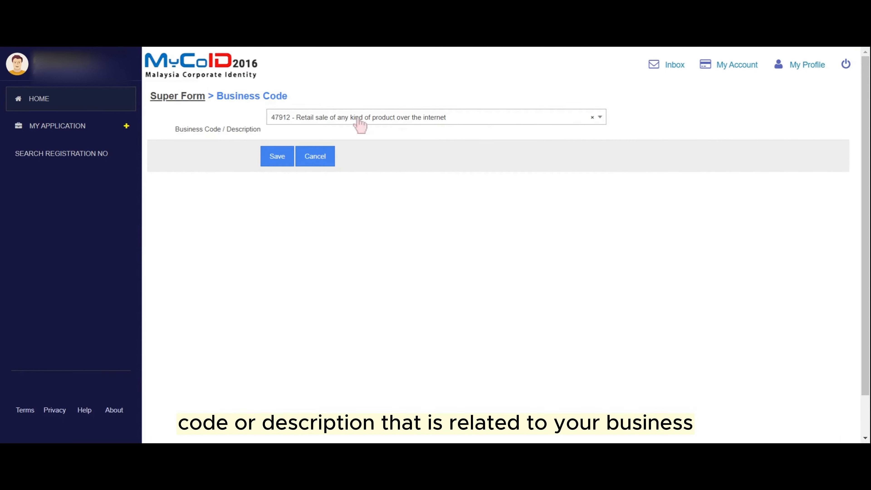
left_click(274, 158)
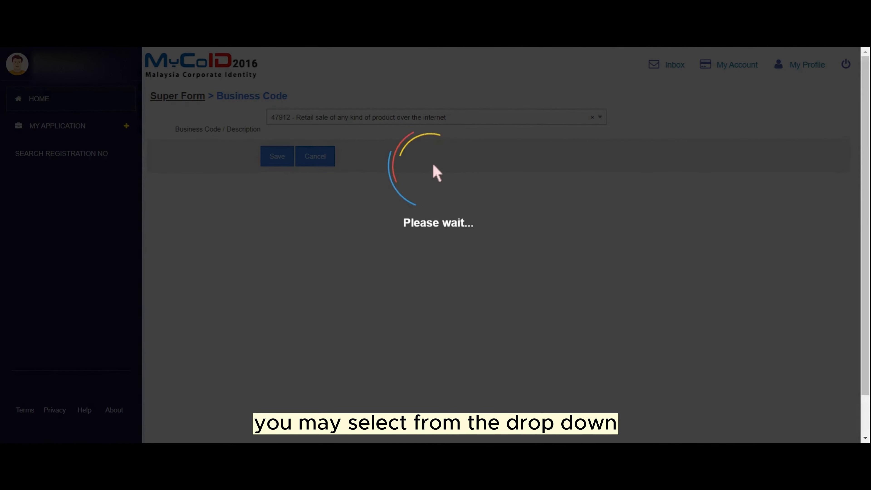
scroll(368, 227, "down", 20)
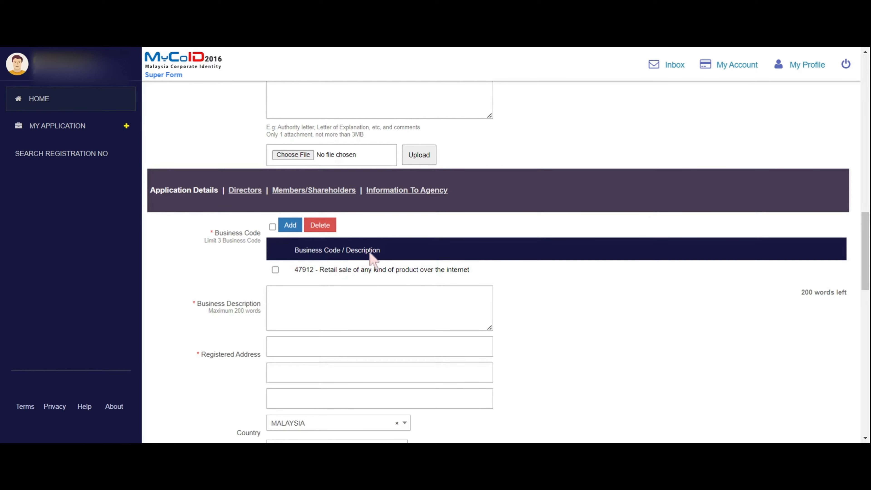
- Add and save business code 01111 - Growing of maize
left_click(289, 224)
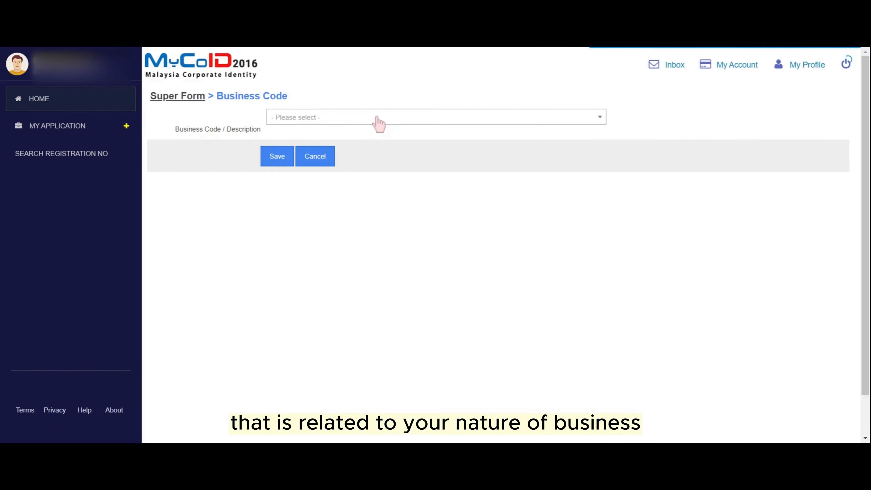
left_click(379, 120)
left_click(341, 153)
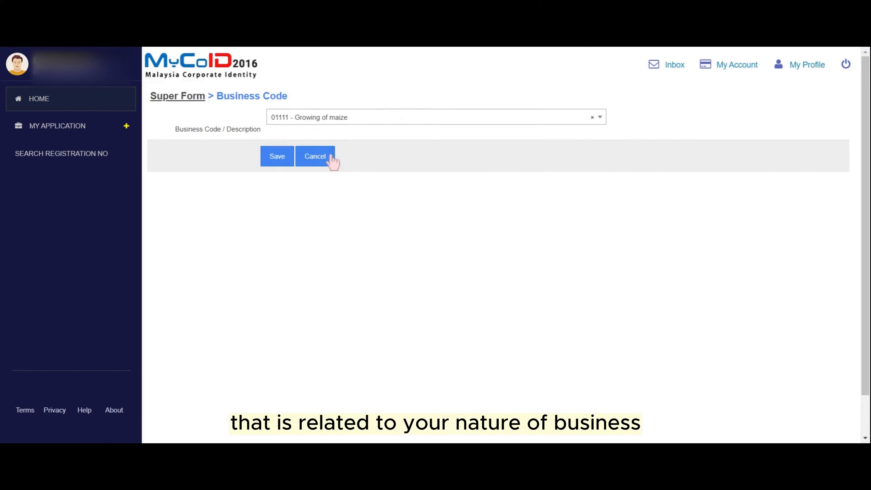
left_click(279, 157)
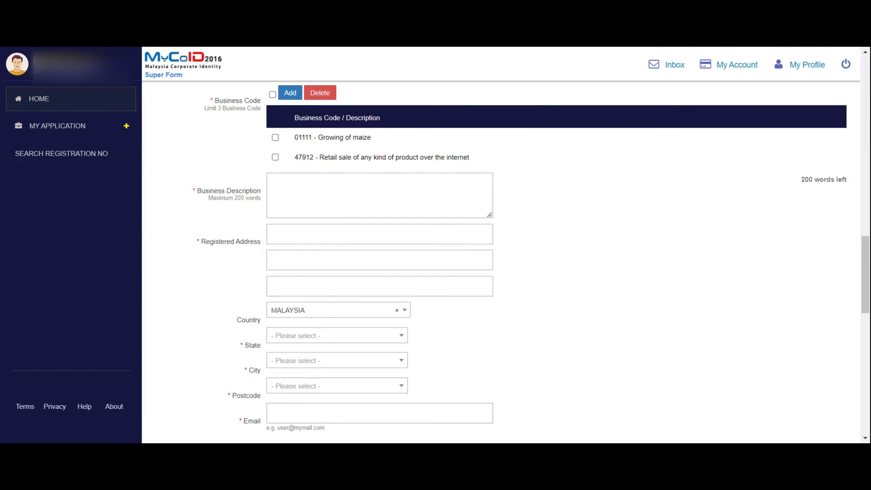
- Enter the business description 'TO CARRY ON BUSINESS IN HEALTH SUPPLEMENT'
left_click(343, 194)
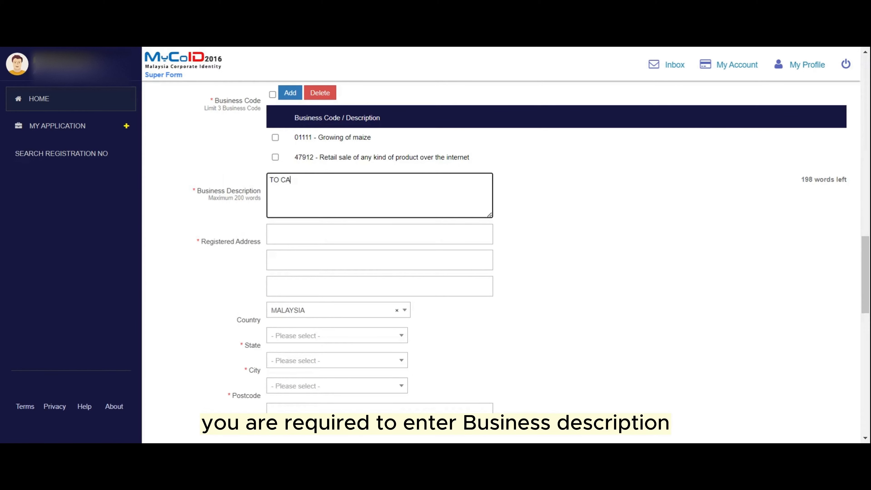
type("TO CARRY ON BUSINE")
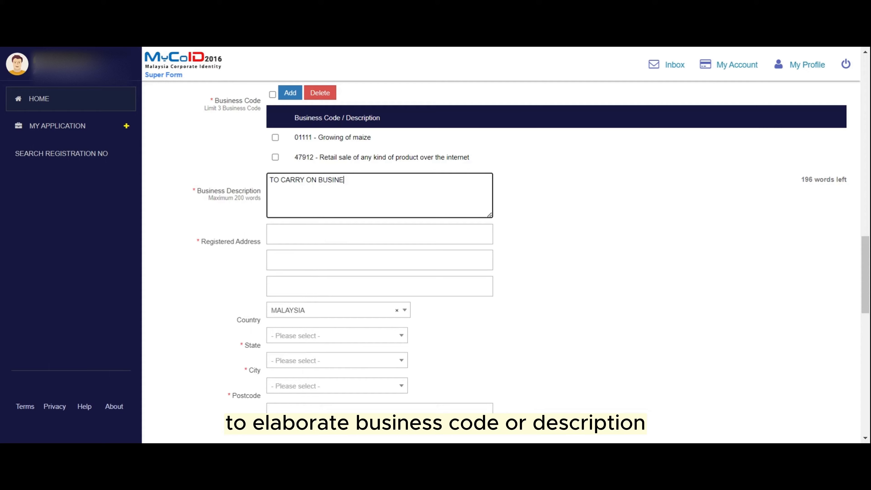
type("SS IN HEAKTH")
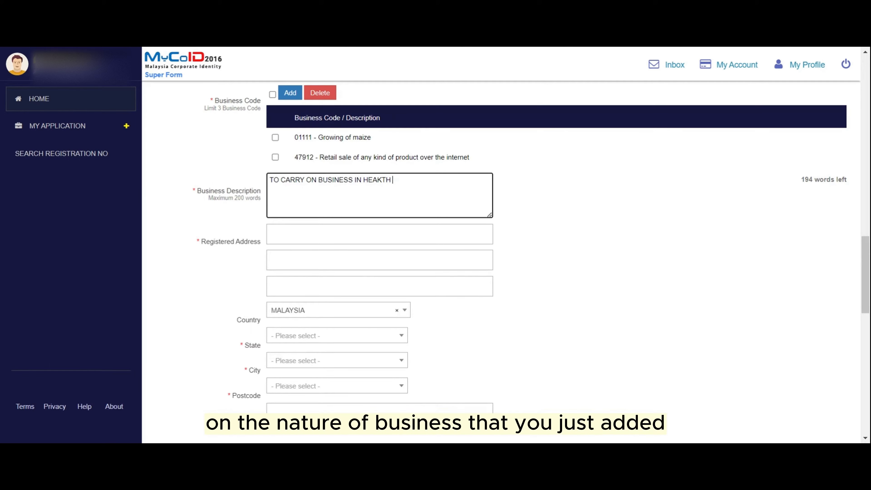
key("BackSpace")
key("BackSpace")
key("BackSpace")
key("BackSpace")
type("LTH SUPPLEMENT")
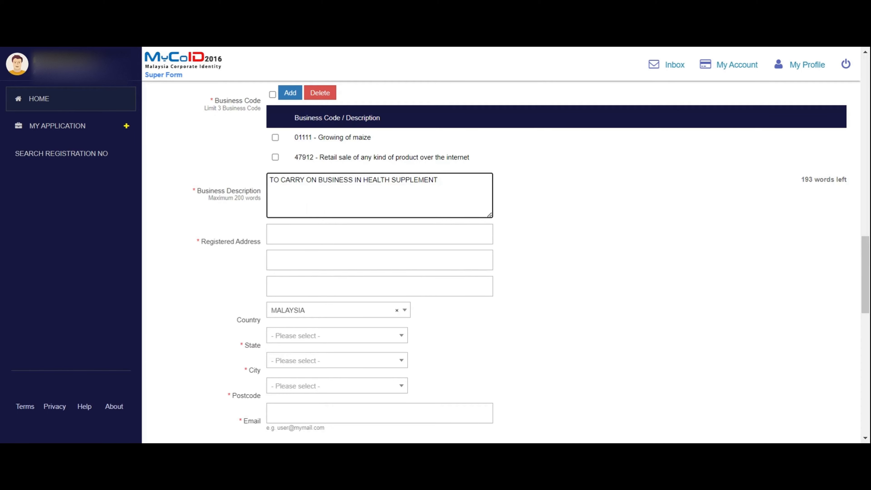
left_click(273, 234)
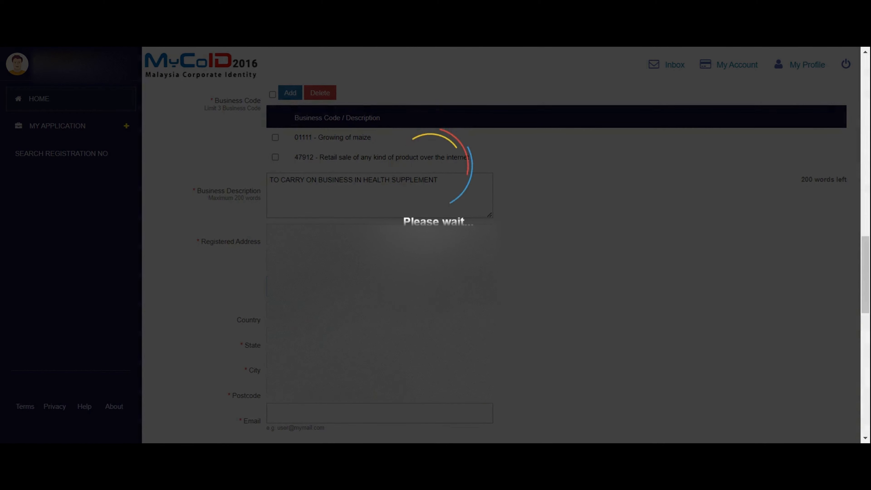
- Select W.P. KUALA LUMPUR as the registered address state
scroll(315, 219, "down", 4)
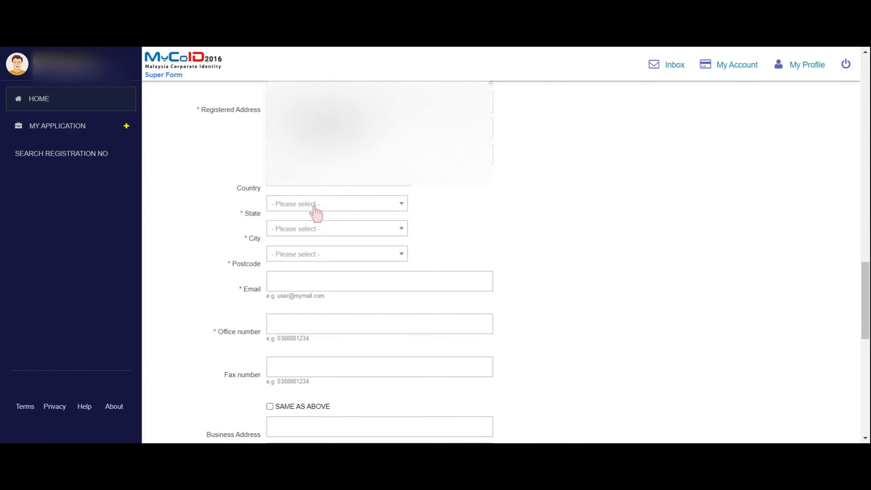
left_click(313, 206)
scroll(316, 260, "down", 4)
left_click(313, 304)
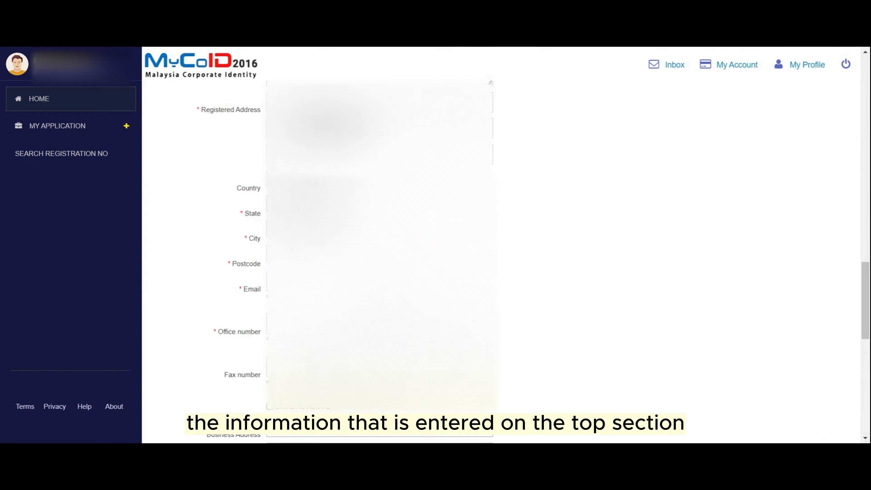
scroll(500, 245, "down", 4)
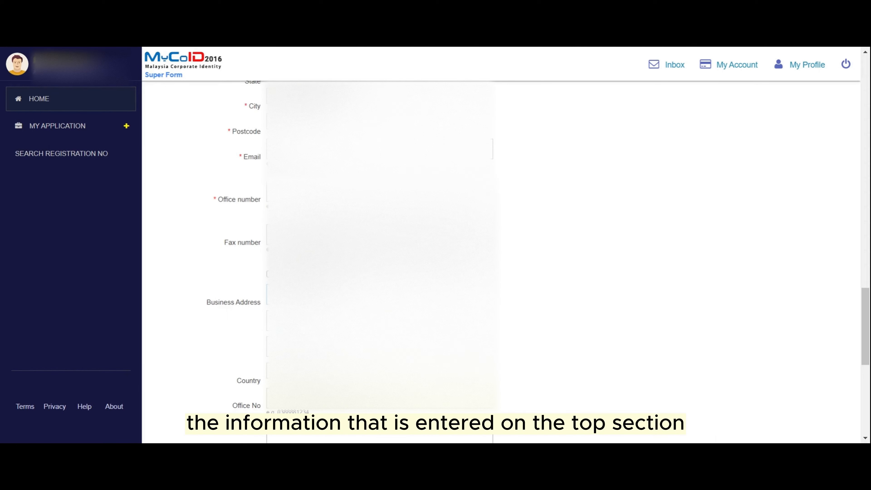
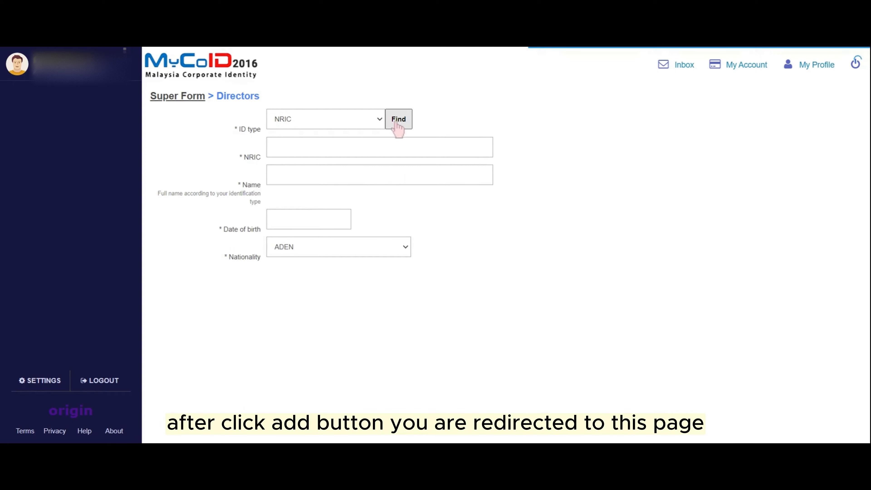
- Choose NRIC as the director's ID type
left_click(362, 119)
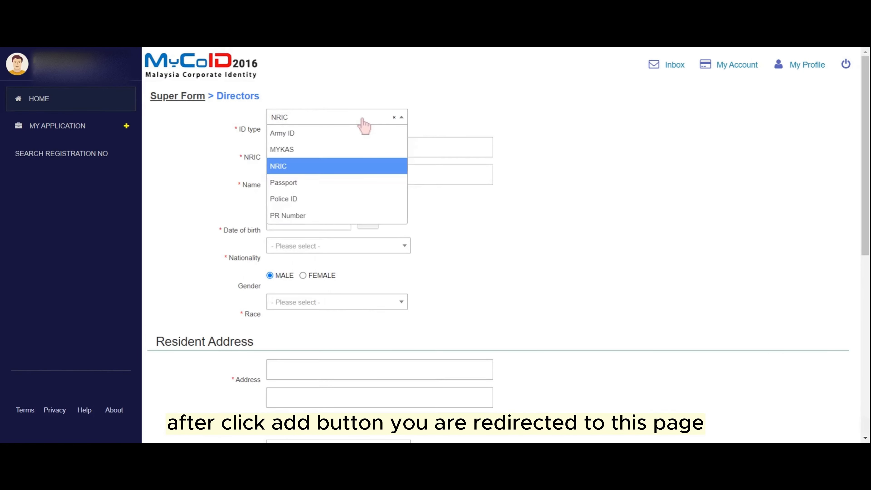
left_click(583, 153)
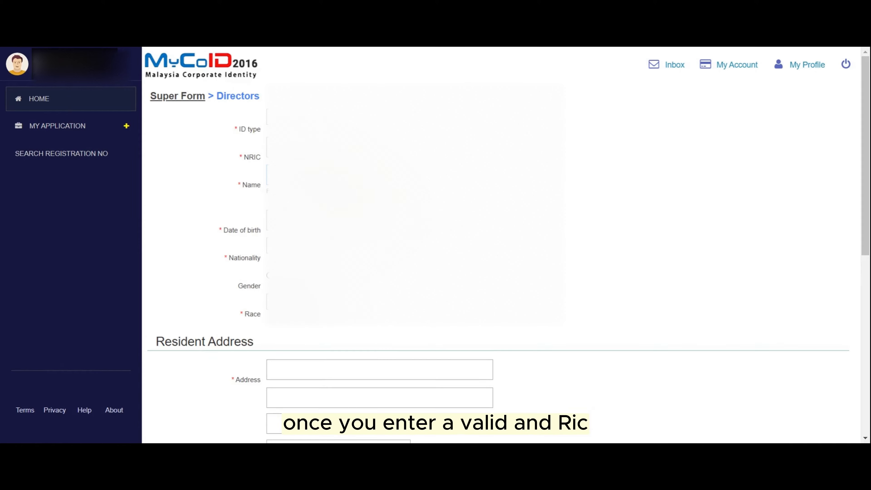
- Set the director's nationality to Malaysian and select the director's race
left_click(338, 245)
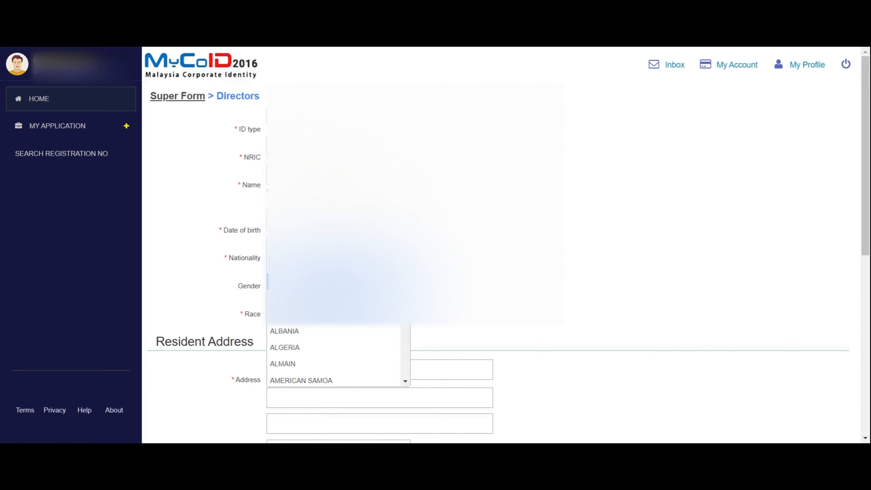
type("mala")
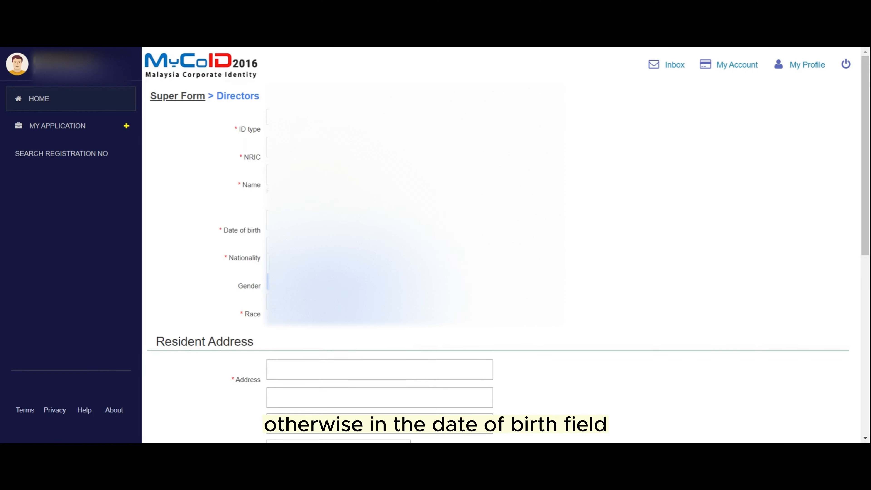
key("Return")
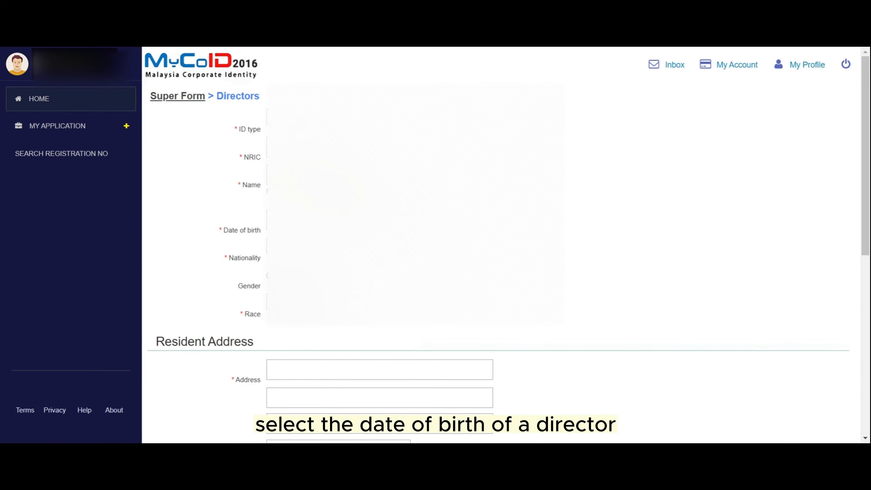
left_click(295, 302)
left_click(293, 340)
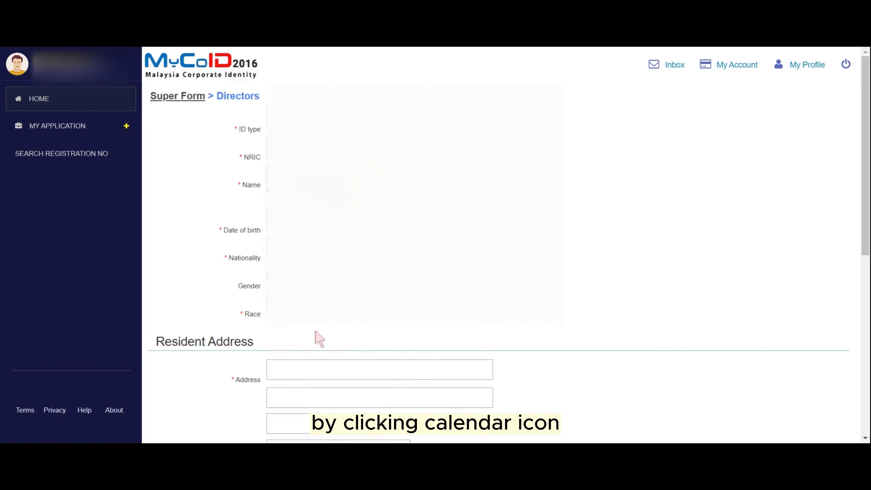
scroll(319, 339, "down", 3)
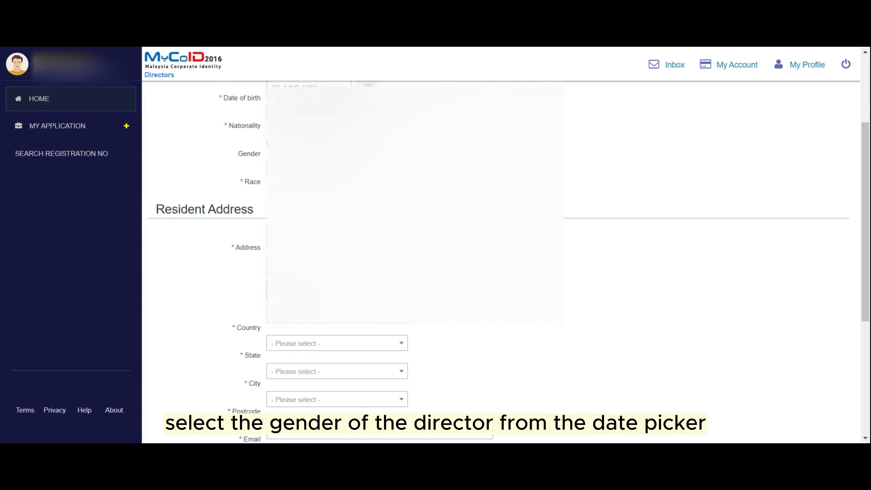
- Set the resident address to W.P. KUALA LUMPUR, city KUALA LUMPUR, postcode 57000
left_click(362, 342)
scroll(339, 310, "down", 3)
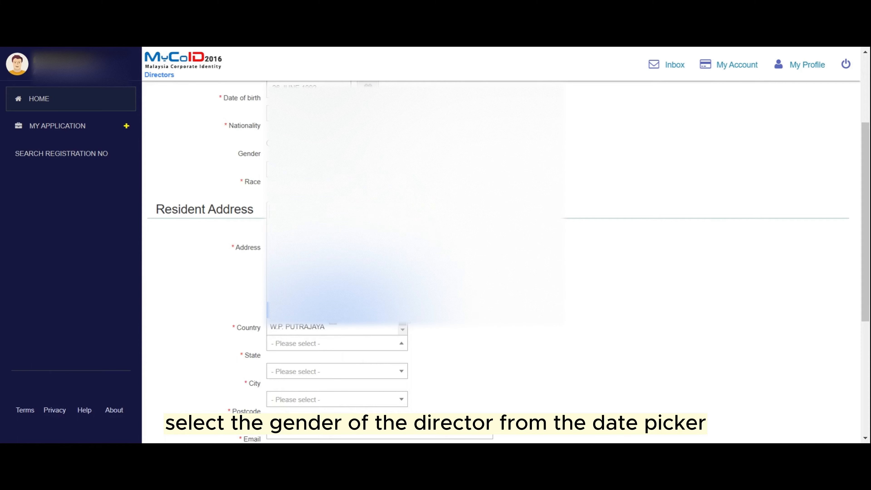
left_click(339, 311)
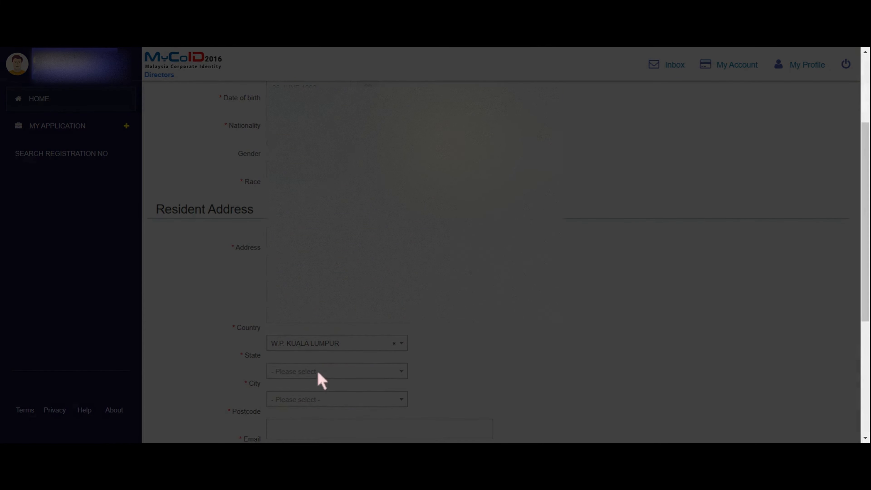
left_click(318, 375)
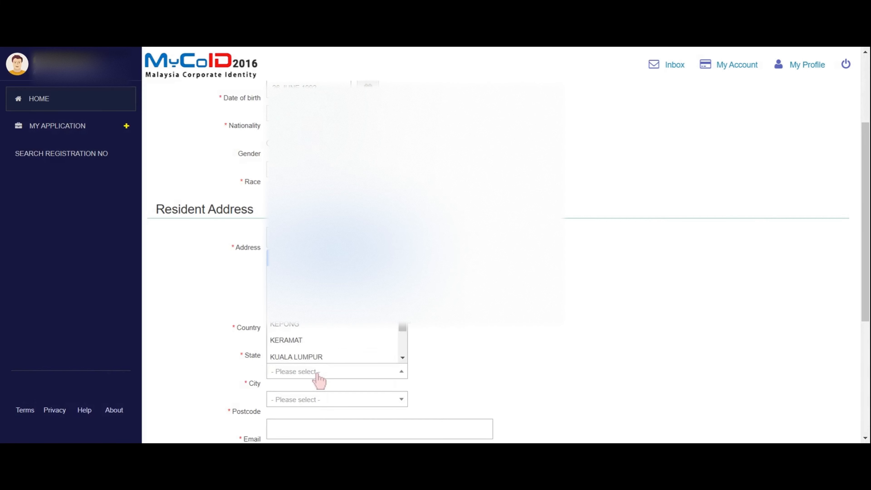
left_click(309, 357)
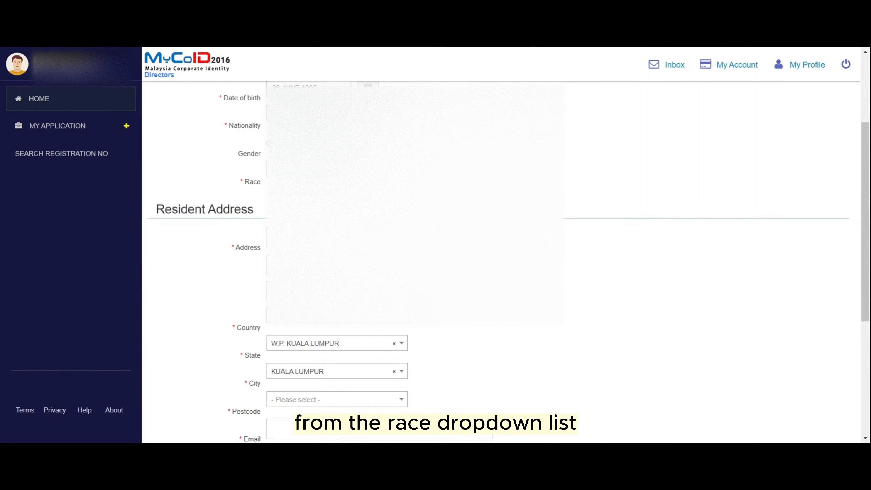
left_click(338, 402)
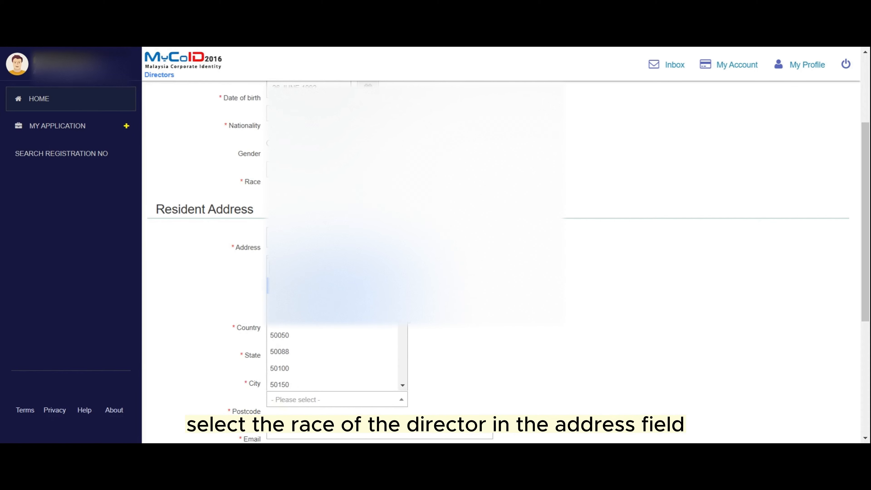
type("5700")
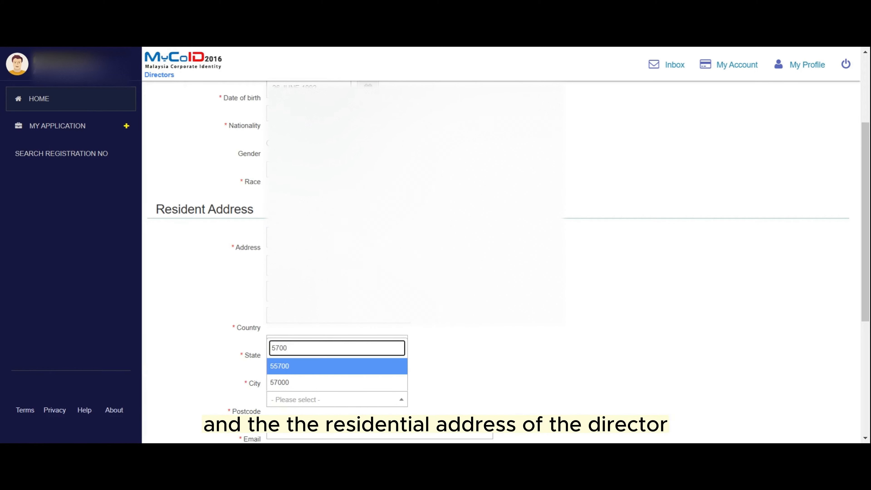
left_click(288, 382)
scroll(558, 329, "down", 5)
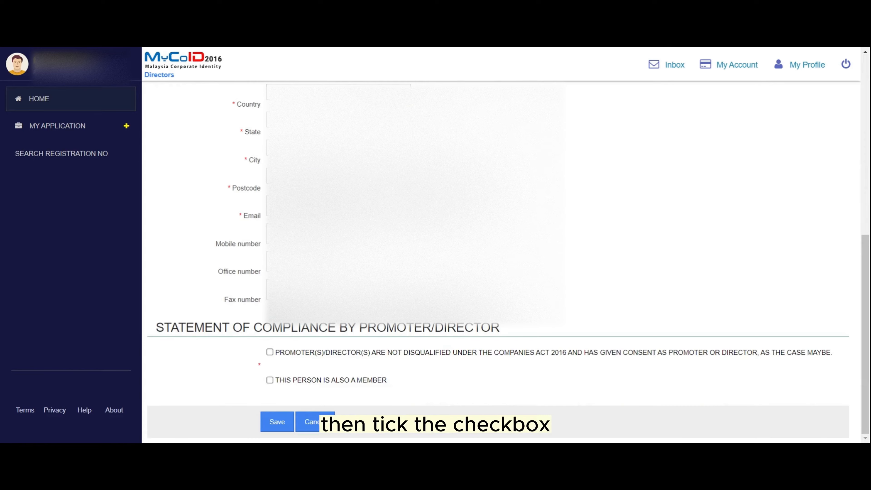
- Tick the non-disqualification declaration and 'also a member', then save the director
left_click(270, 352)
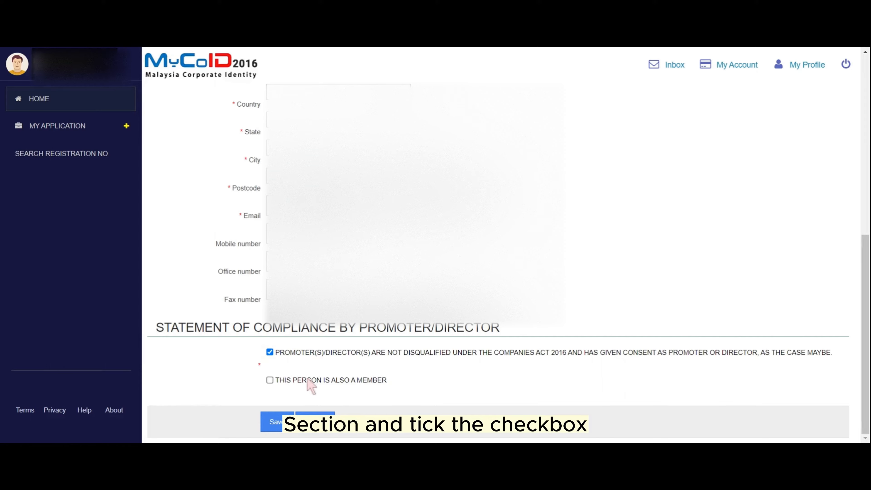
left_click(270, 380)
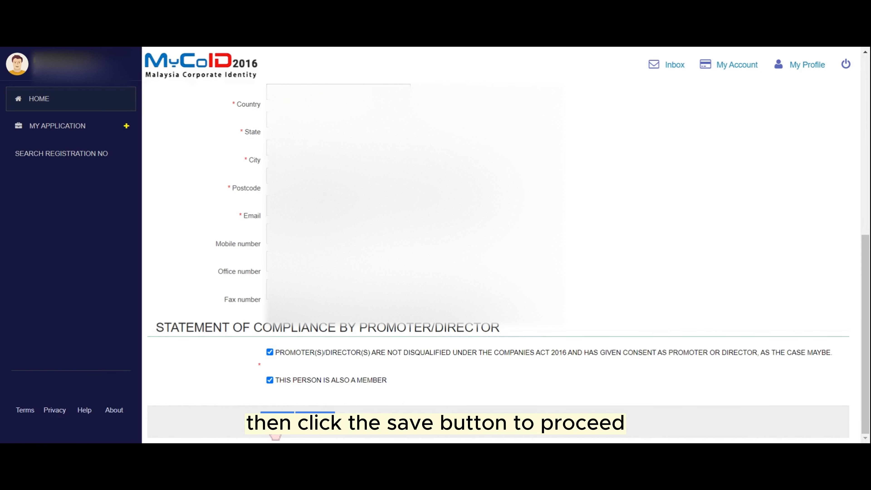
left_click(277, 434)
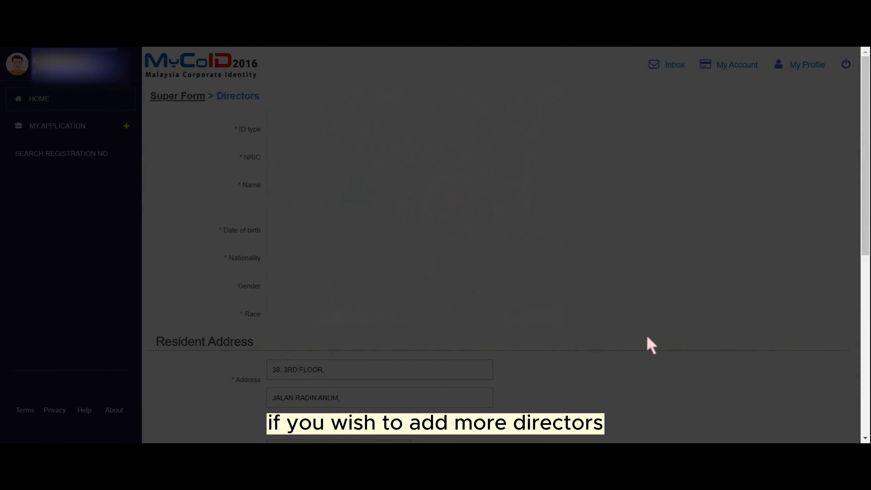
- Switch to the Members/Shareholders section to see the member list
scroll(433, 219, "down", 15)
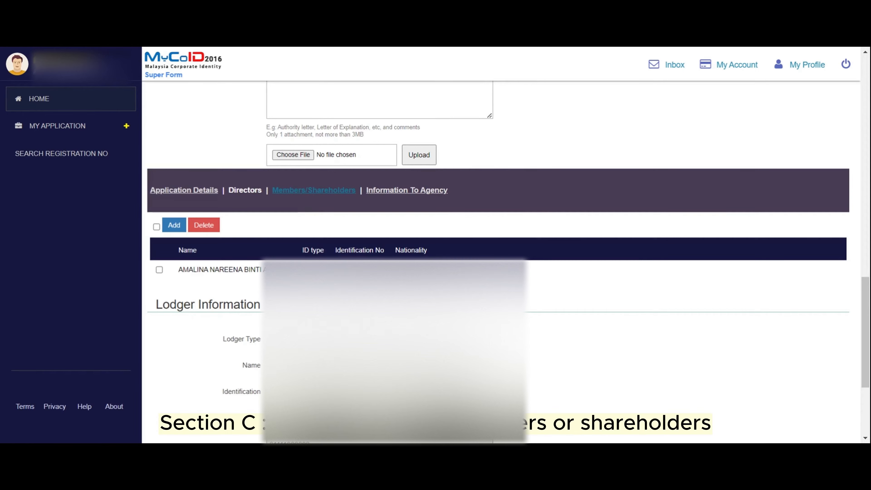
left_click(302, 191)
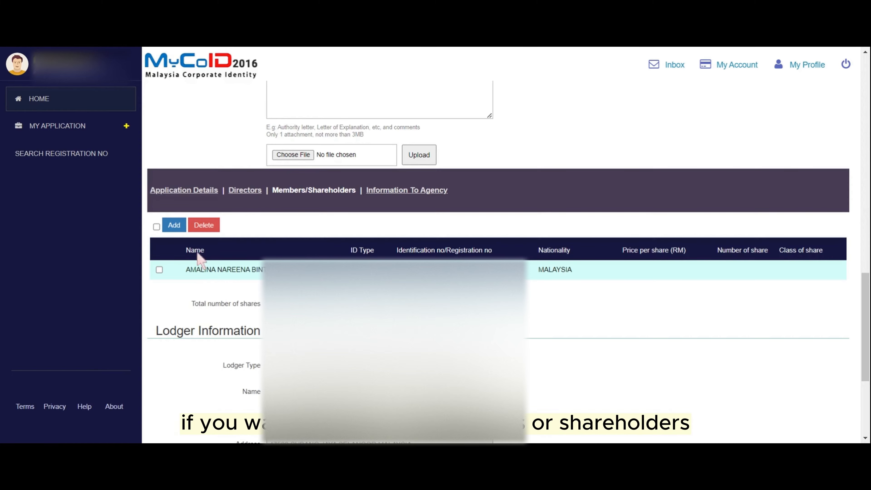
- Add a new member/shareholder entry from the members table
left_click(174, 225)
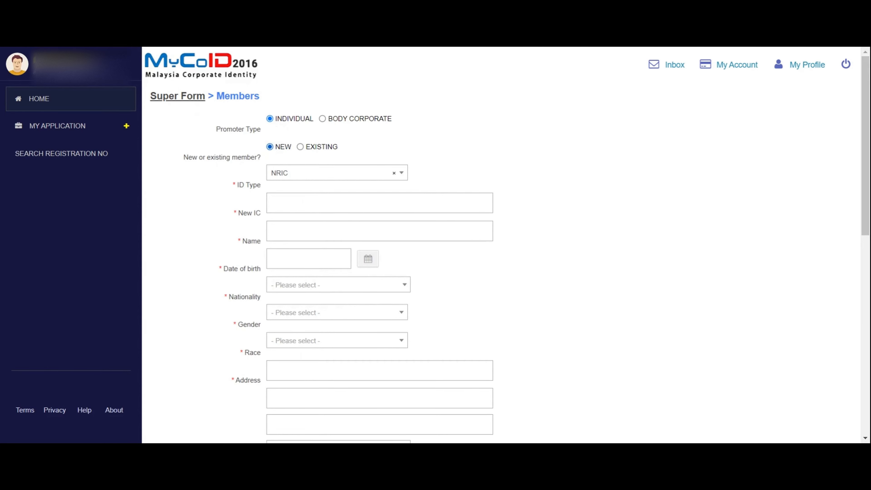
- Change the new member's ID type to Passport
left_click(306, 174)
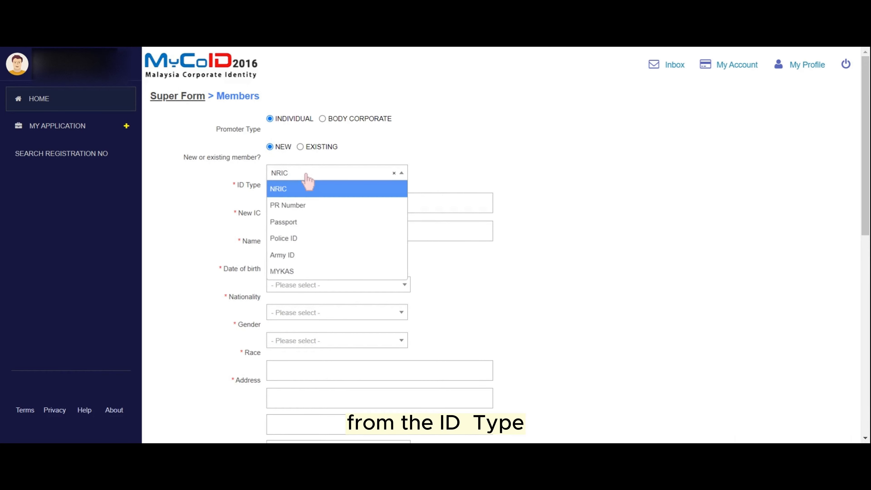
left_click(307, 189)
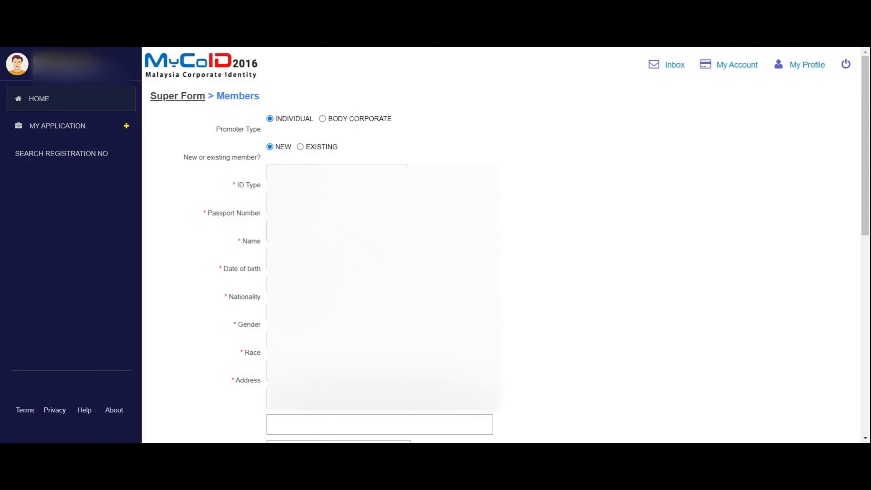
- In the date-of-birth calendar, zoom out and navigate to the 1900s
left_click(365, 259)
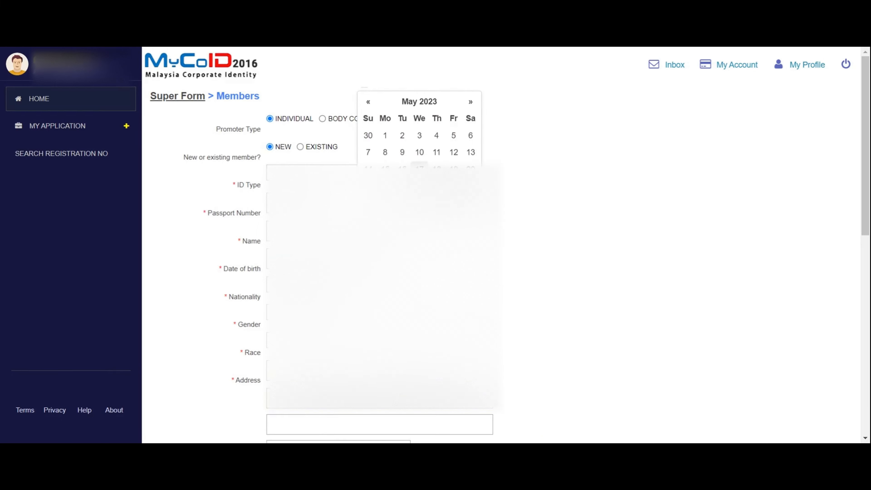
left_click(419, 153)
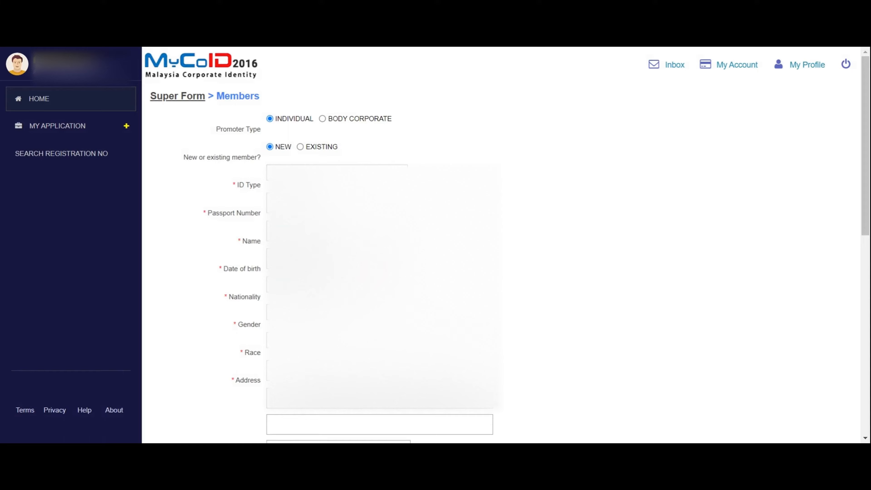
left_click(418, 103)
left_click(419, 104)
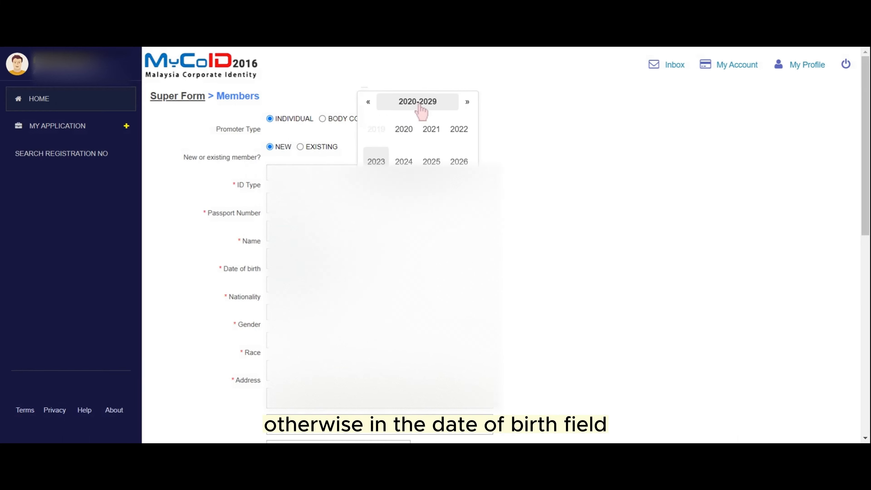
left_click(419, 104)
left_click(419, 104)
left_click(369, 103)
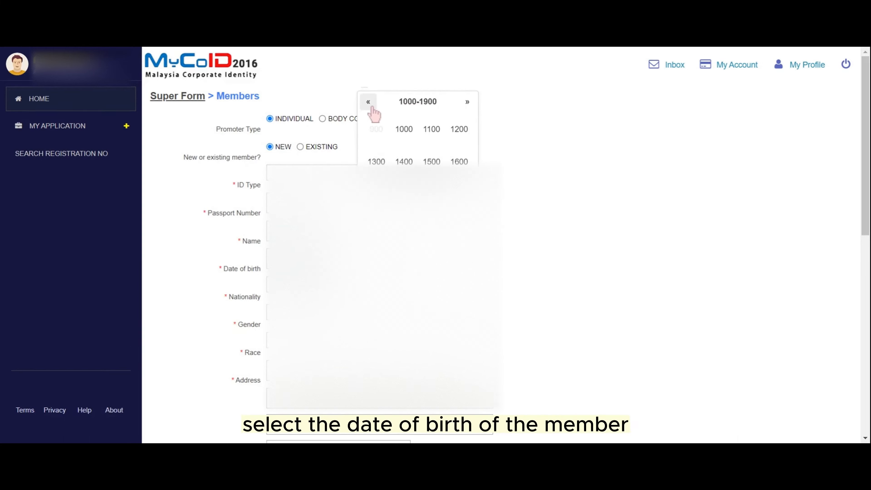
left_click(369, 103)
left_click(466, 103)
left_click(466, 102)
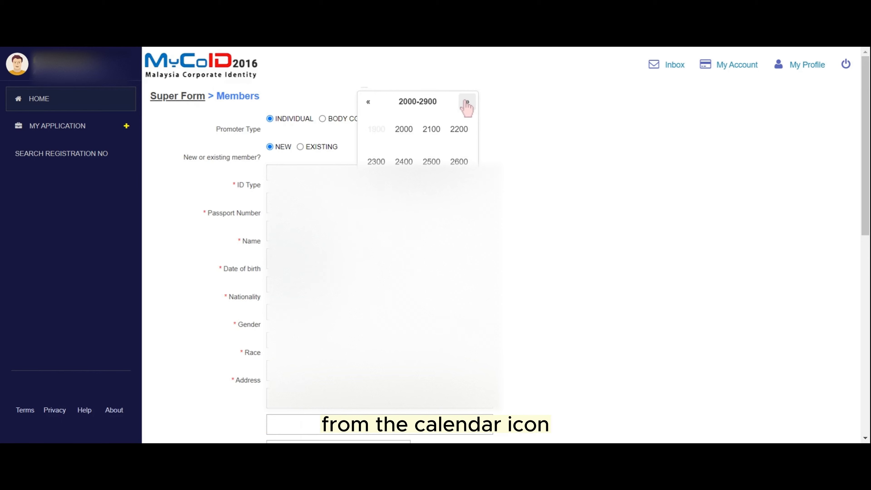
left_click(368, 102)
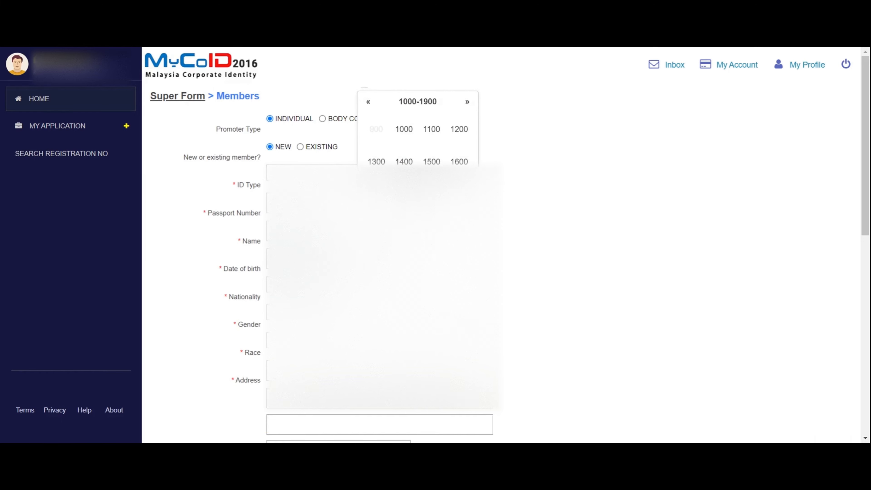
- Set the member's date of birth to 9 June 1992
left_click(431, 193)
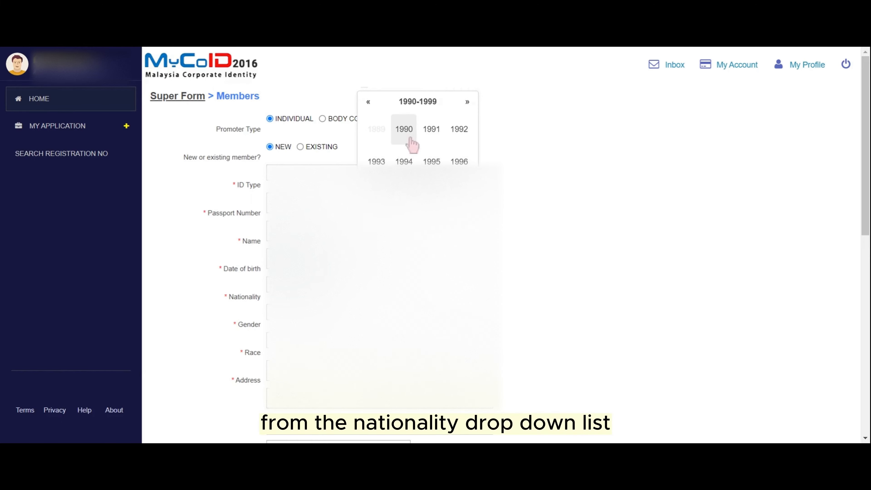
left_click(458, 130)
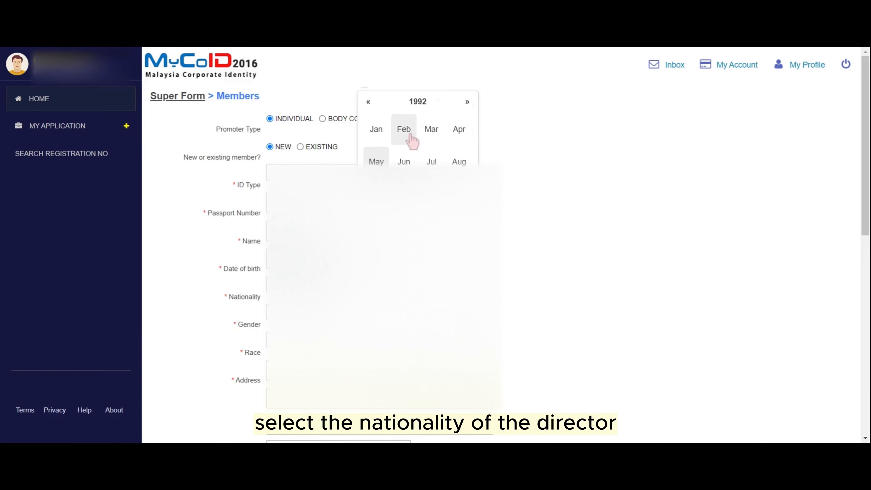
left_click(404, 161)
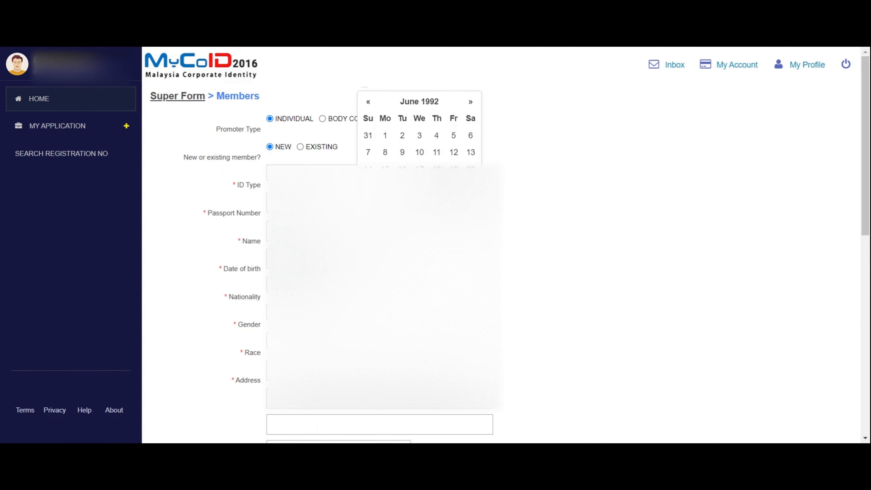
left_click(402, 152)
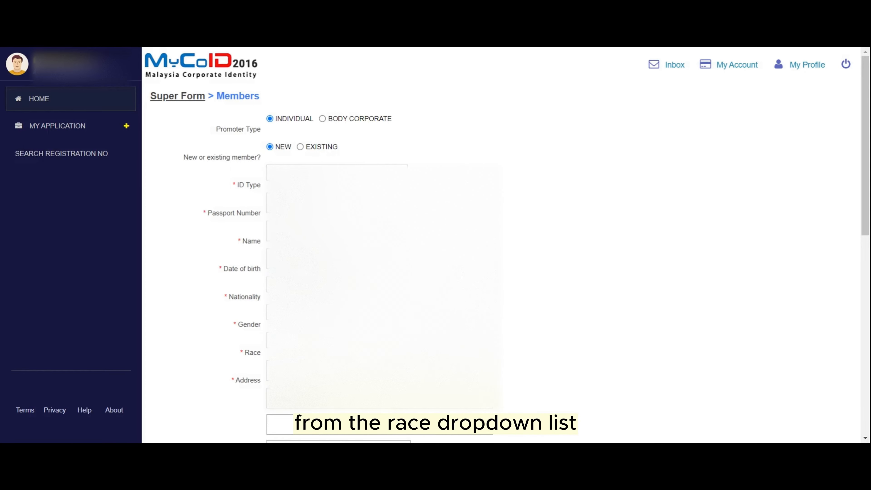
scroll(501, 245, "down", 4)
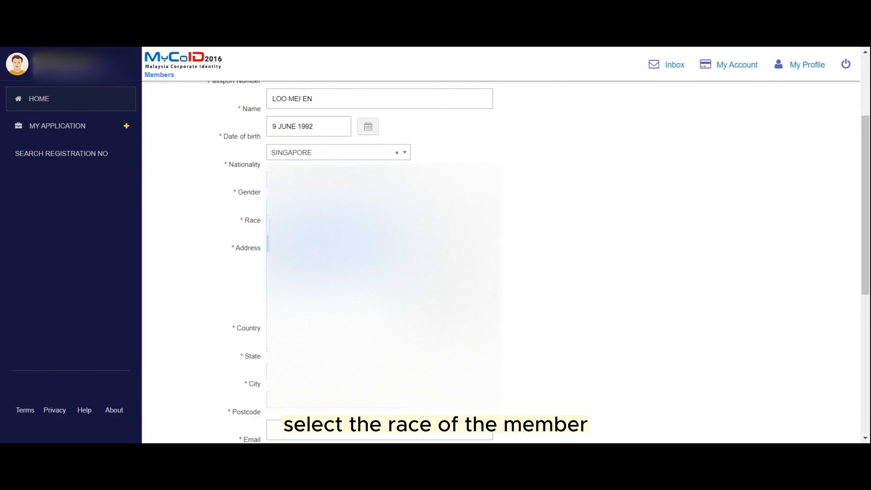
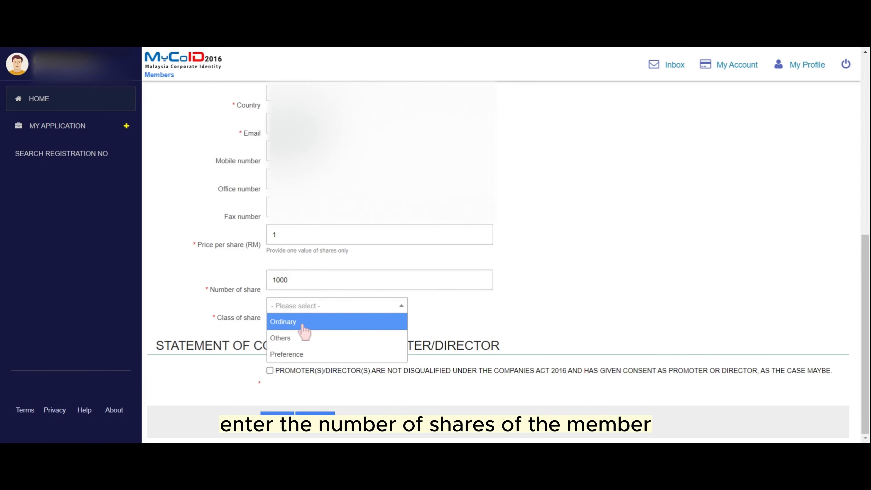
- Set the member's share class to Ordinary, tick the not-disqualified declaration, and save the member
left_click(304, 326)
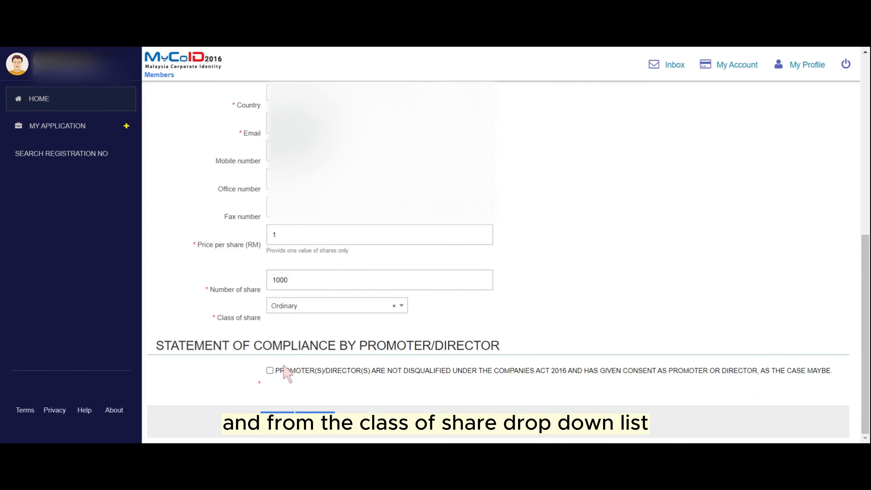
left_click(285, 435)
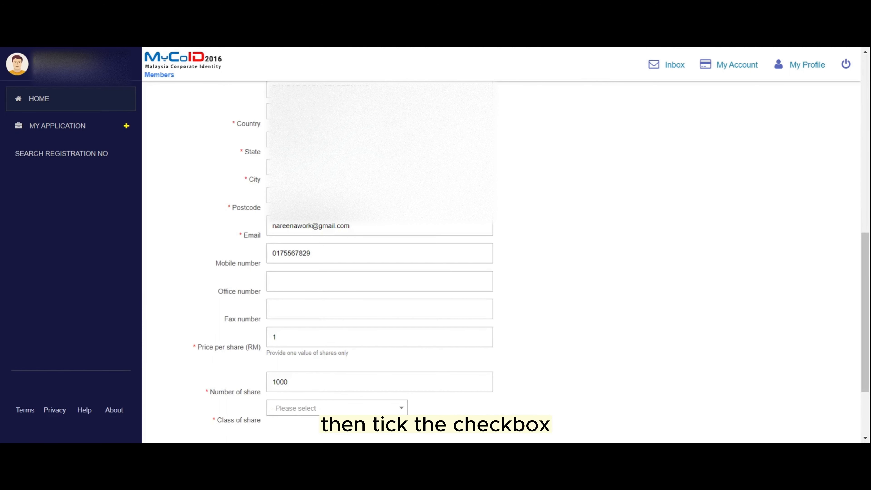
scroll(500, 240, "down", 3)
left_click(341, 320)
left_click(340, 323)
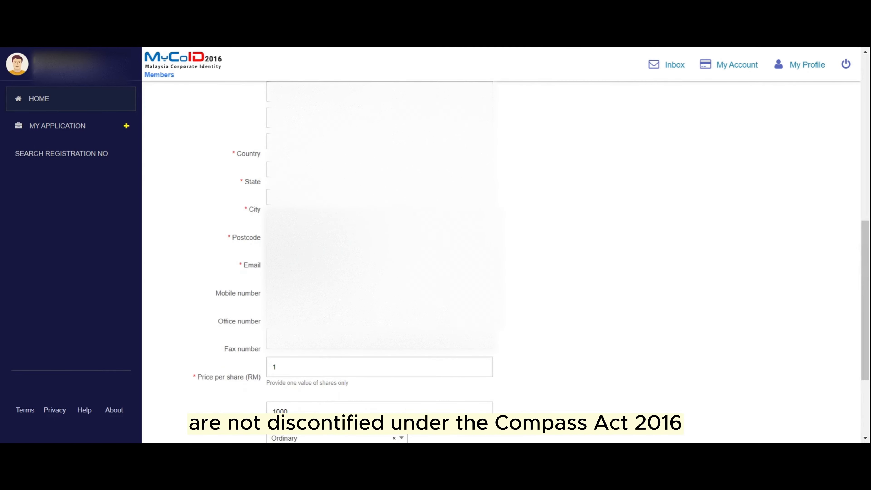
scroll(501, 240, "down", 4)
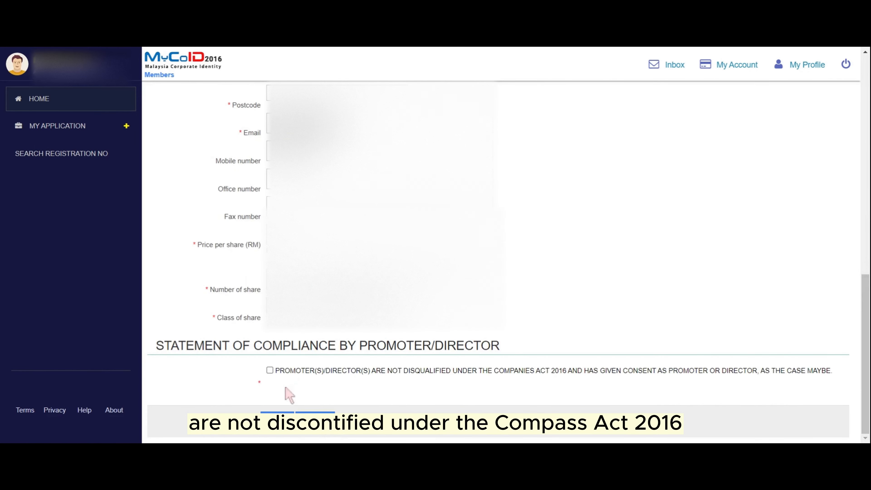
left_click(270, 370)
left_click(277, 420)
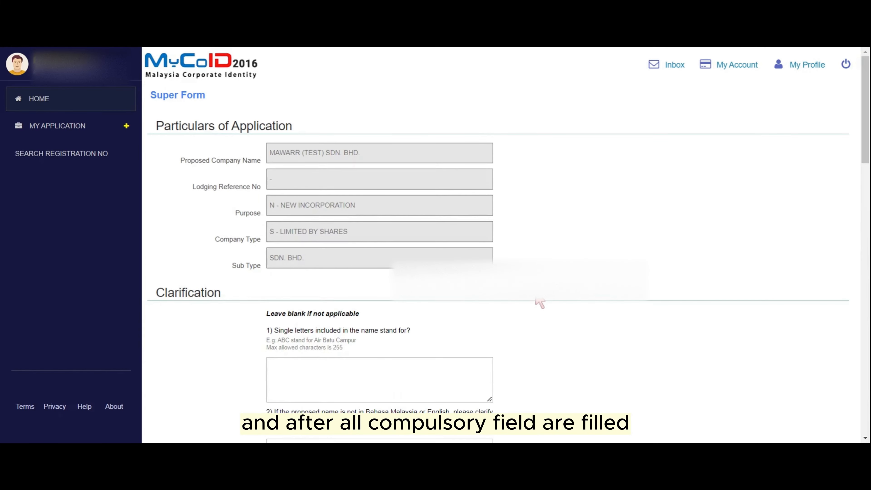
- Add another member as a Body Corporate of type Registration of Companies (ROC)
scroll(539, 302, "down", 15)
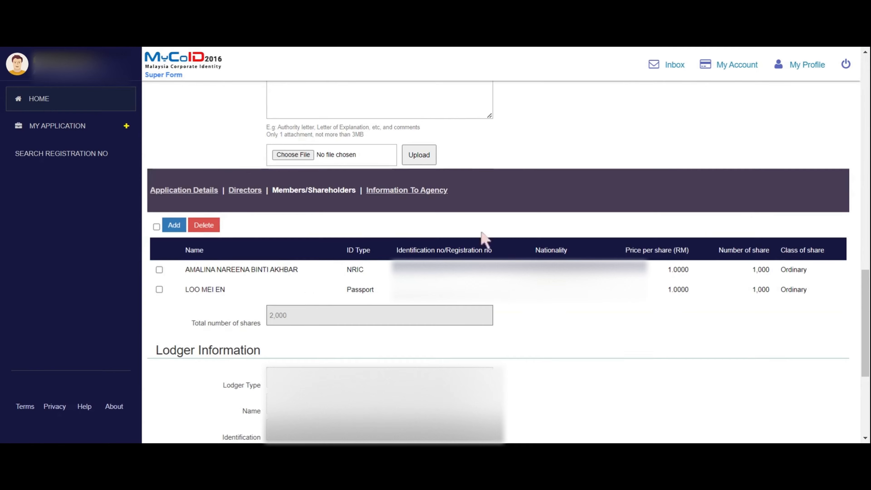
left_click(179, 225)
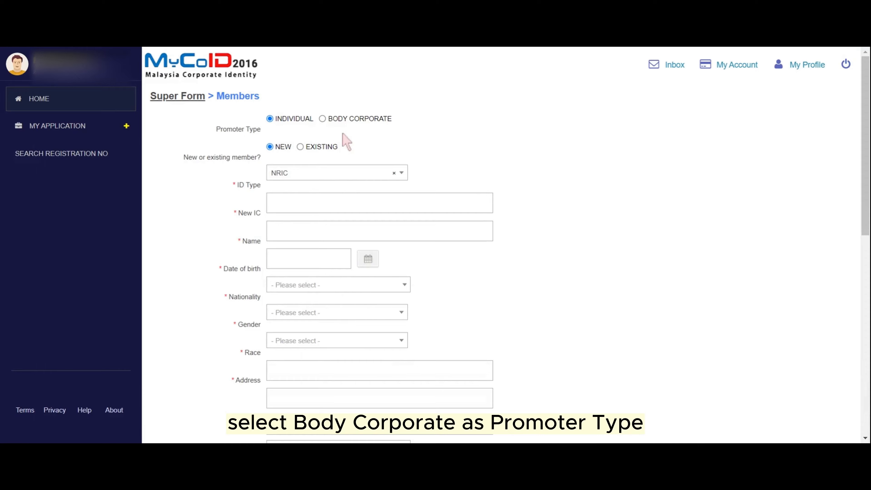
left_click(322, 119)
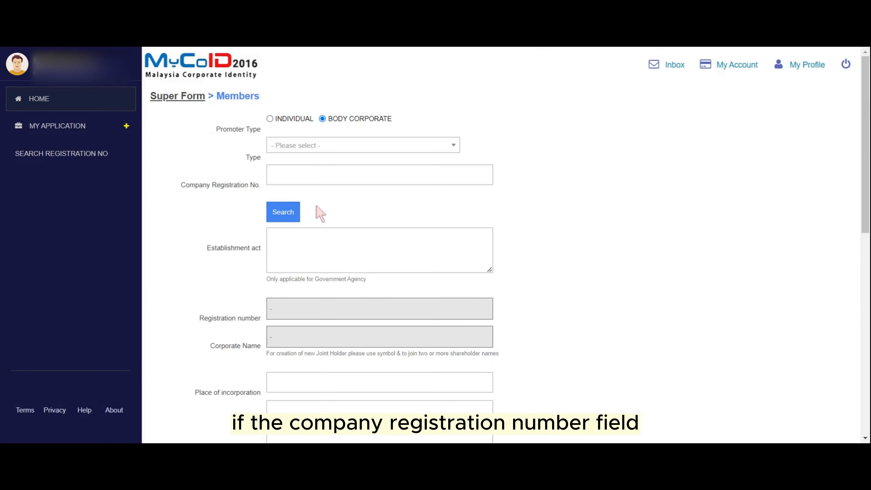
left_click(273, 174)
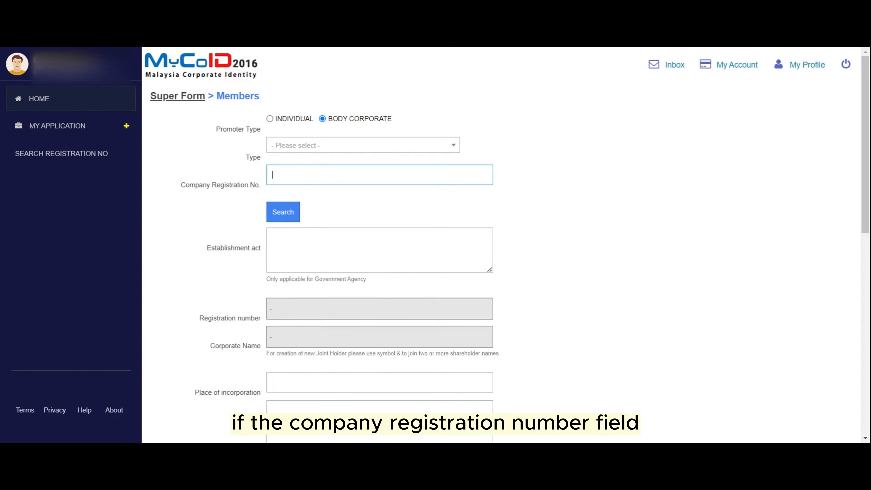
left_click(306, 146)
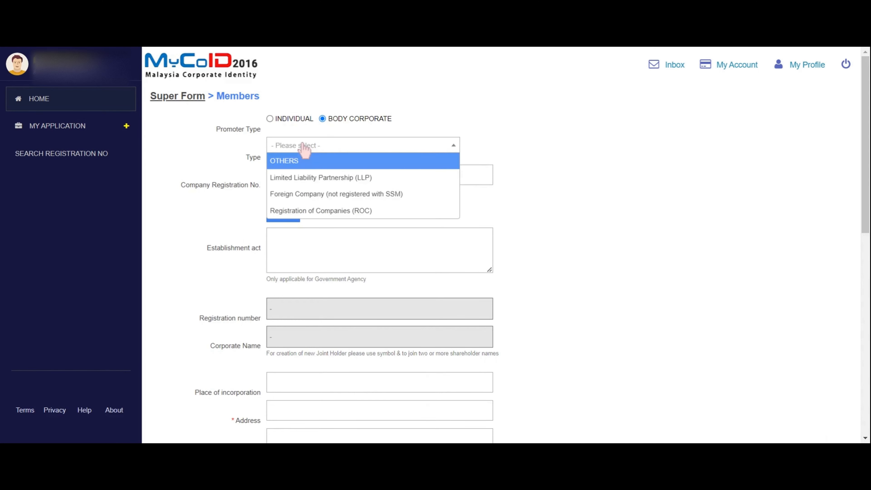
left_click(309, 211)
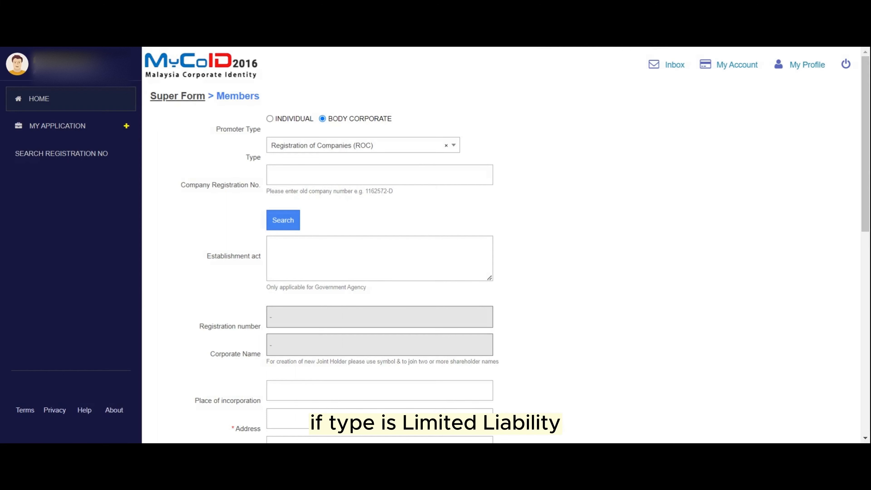
left_click(338, 175)
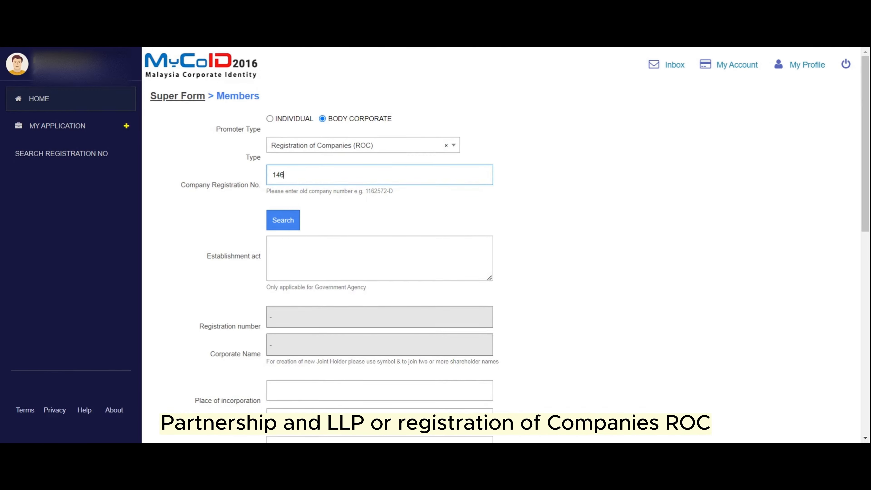
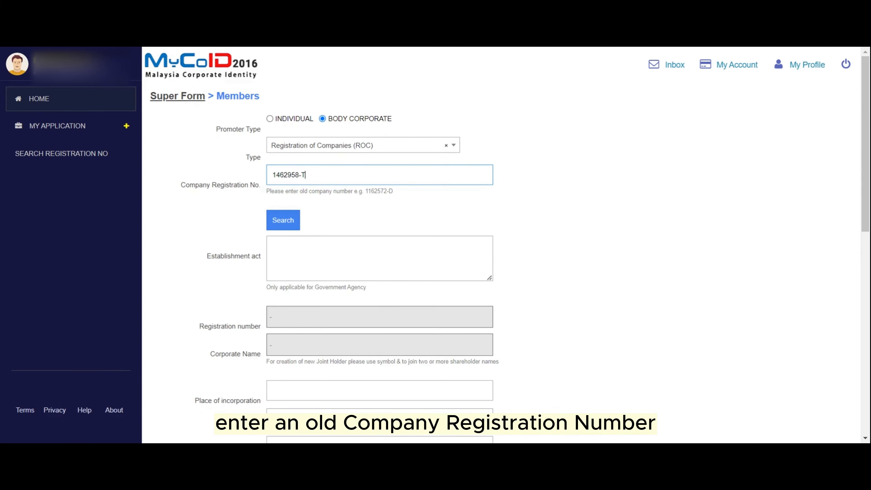
left_click(296, 224)
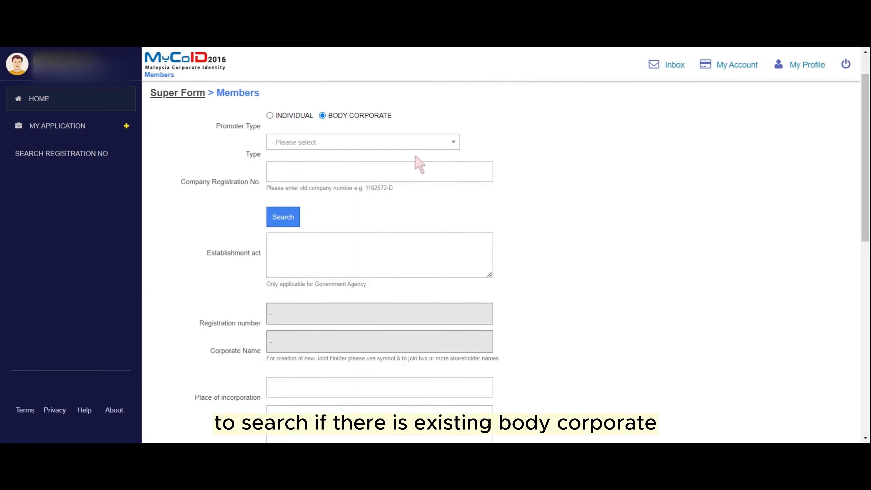
left_click(414, 172)
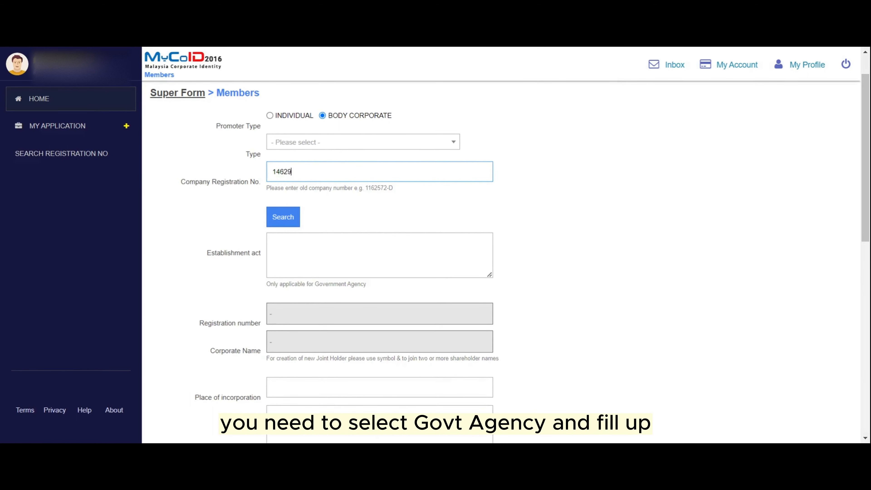
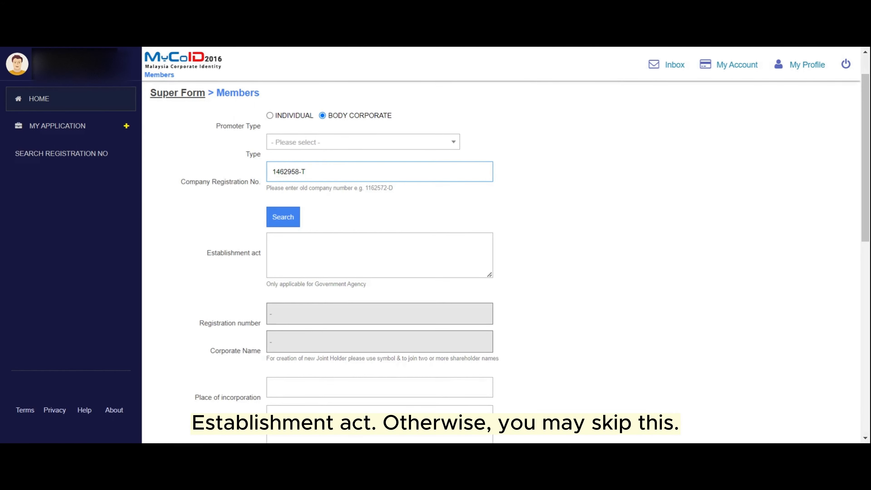
left_click(272, 222)
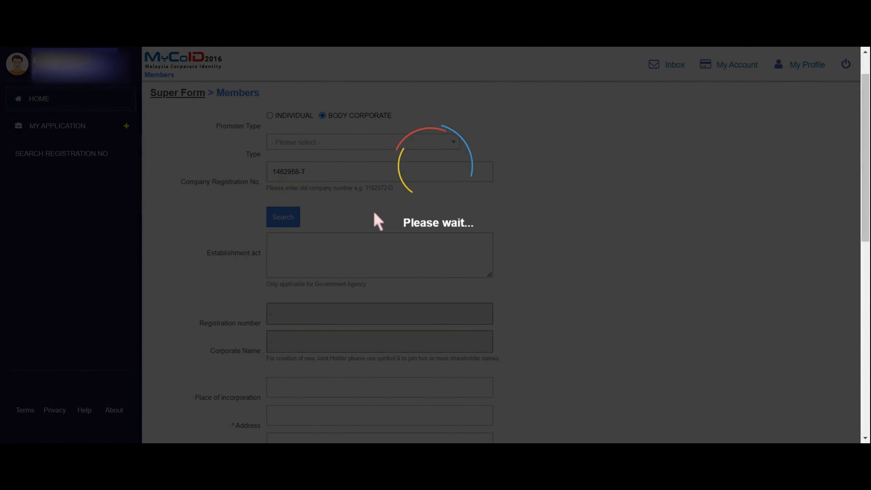
- Run the company search and set the place of incorporation to MALAYSIA
scroll(379, 246, "down", 2)
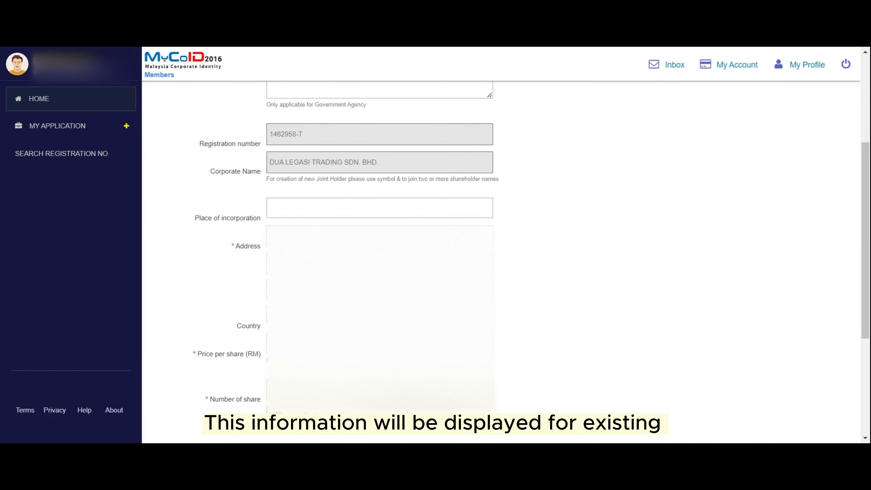
left_click(380, 208)
type("Mal")
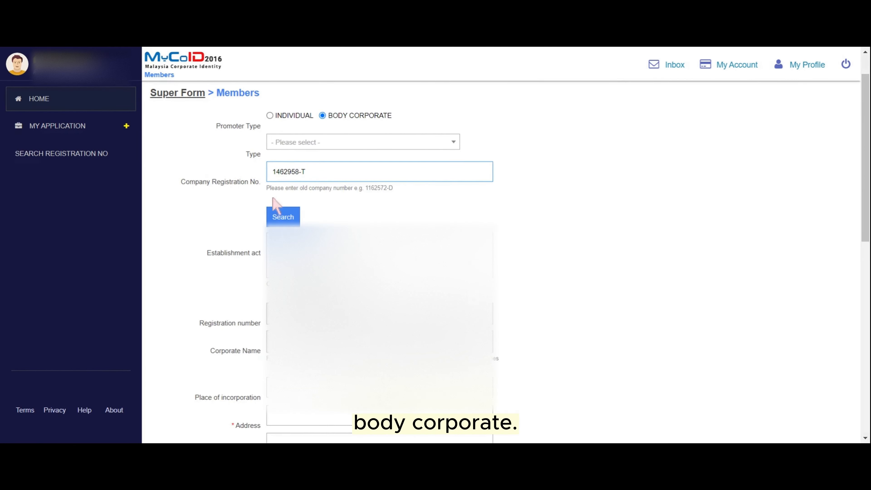
left_click(273, 215)
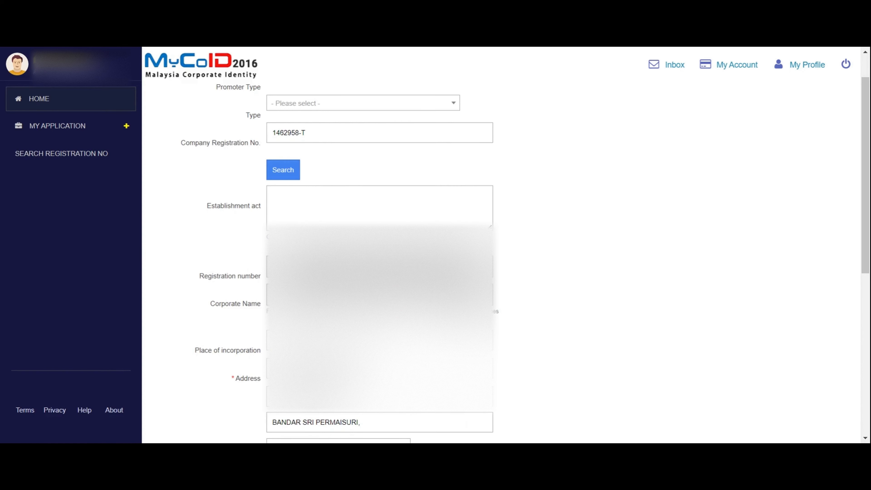
scroll(369, 225, "down", 3)
left_click(274, 208)
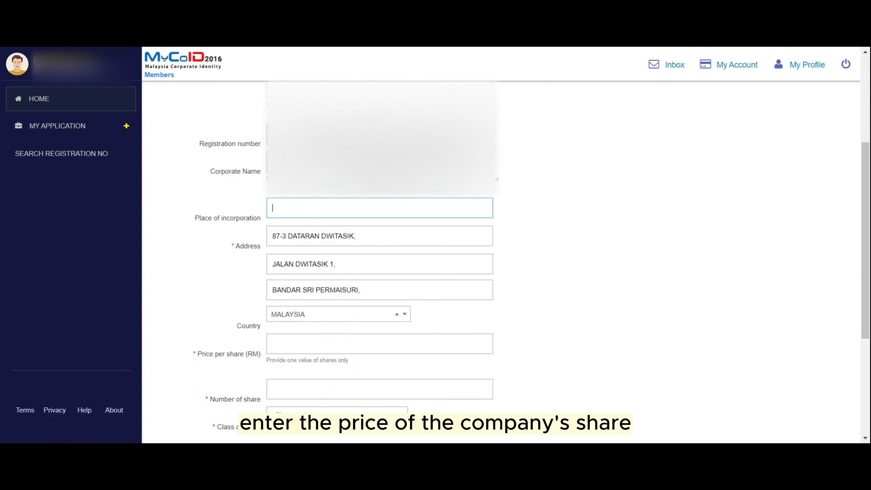
type("MALAYSIA")
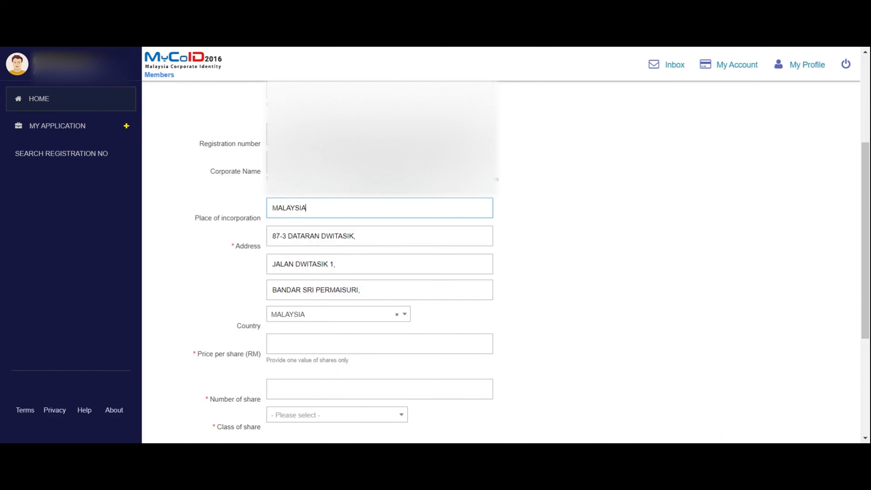
- Give the corporate member price per share 1, 1000 shares, and Ordinary class
scroll(366, 236, "down", 3)
left_click(367, 212)
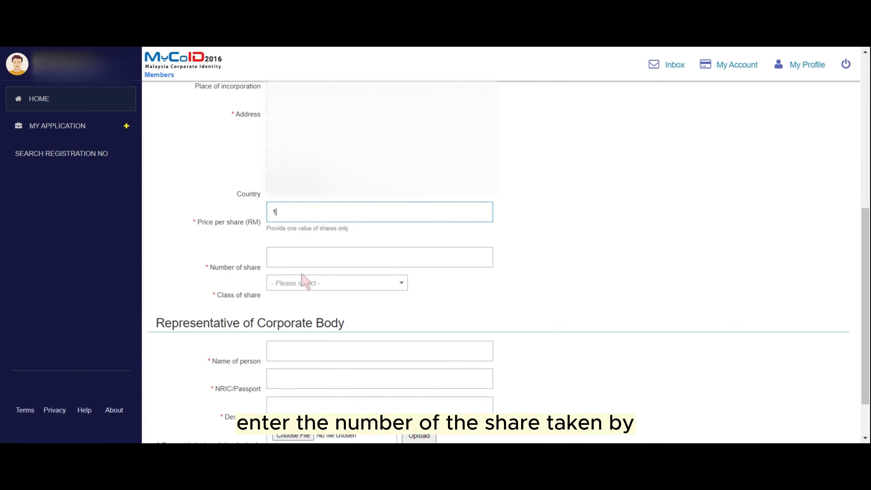
key("Tab")
type("100")
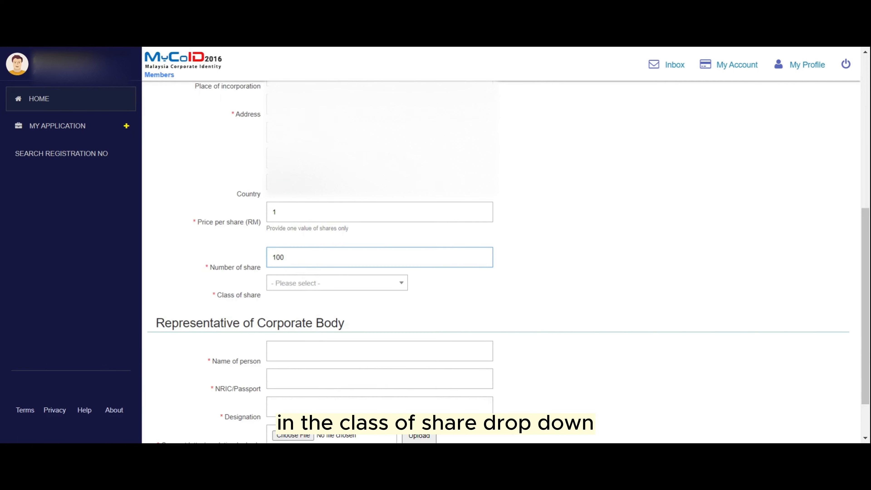
type("0")
left_click(313, 284)
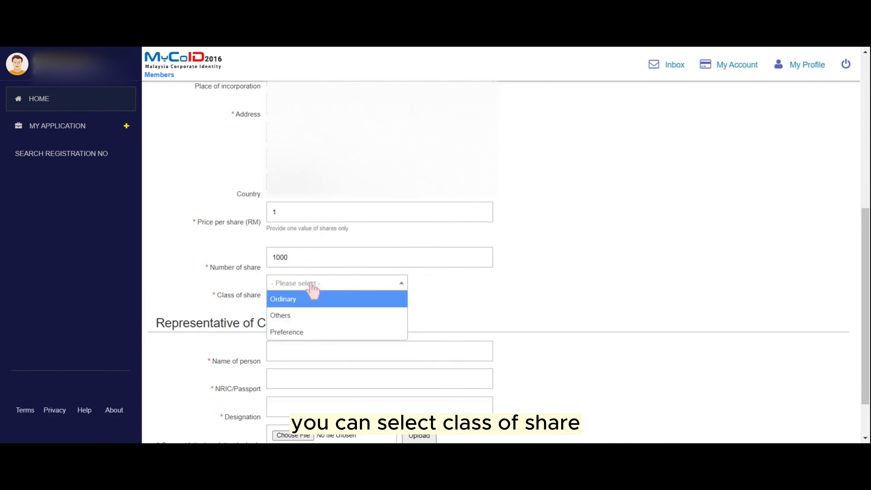
left_click(305, 297)
scroll(500, 277, "down", 2)
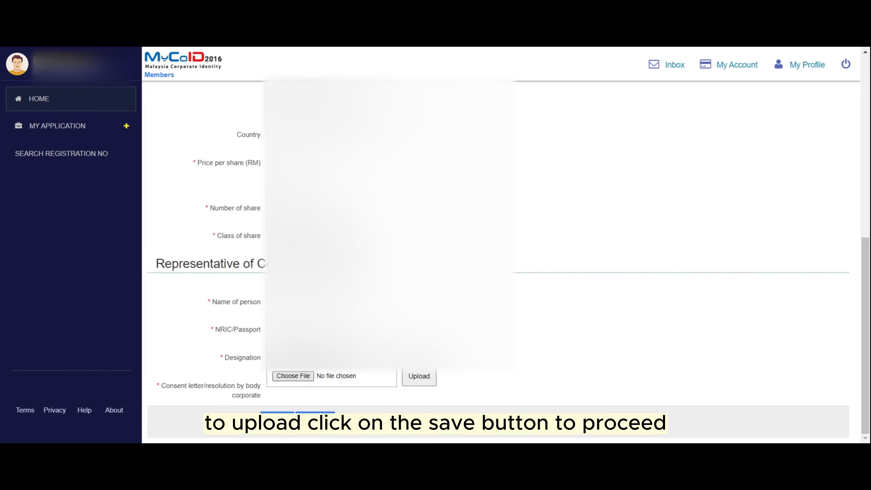
- Upload the chosen consent letter and save the body corporate member
left_click(425, 384)
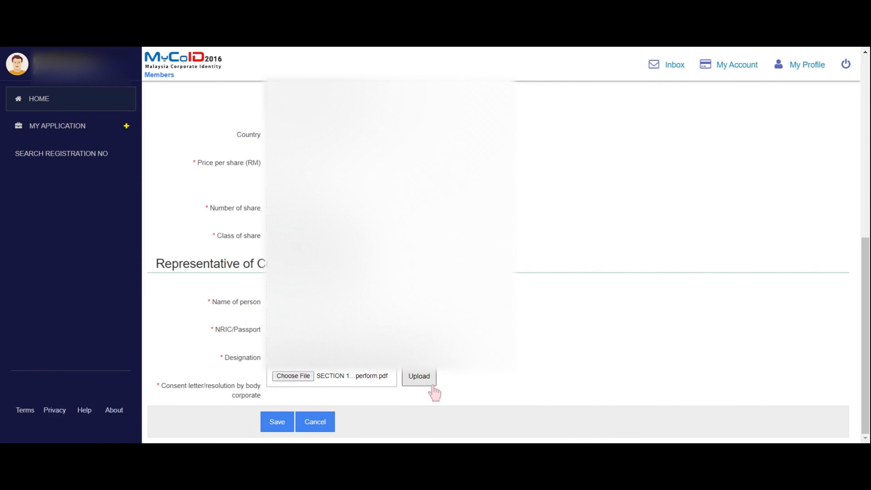
scroll(532, 387, "down", 10)
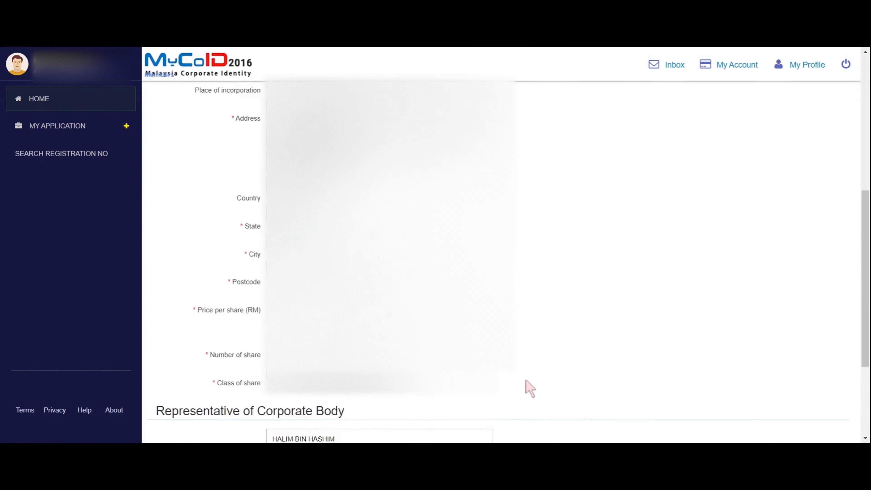
left_click(275, 423)
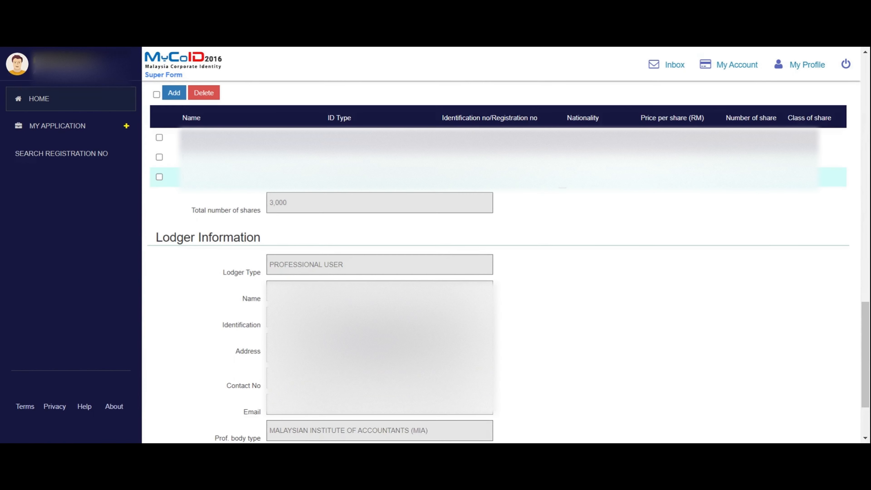
scroll(527, 244, "up", 3)
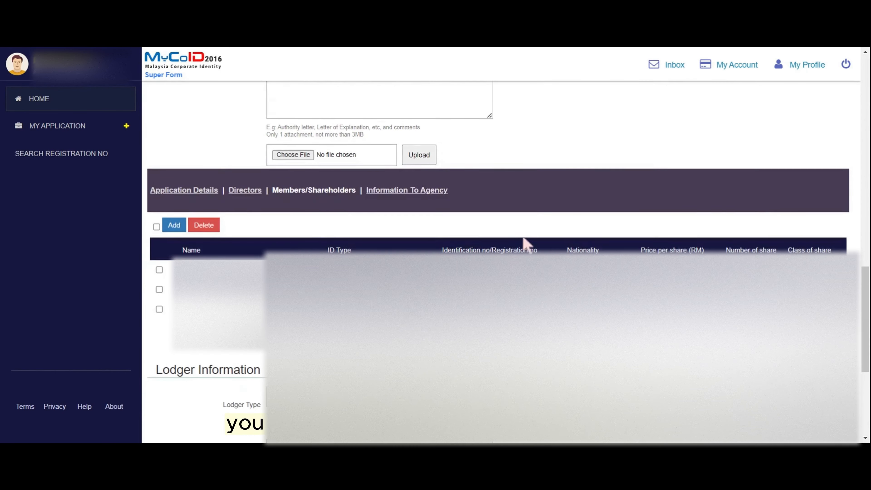
- Open Information To Agency and answer NO to having any employees
left_click(399, 194)
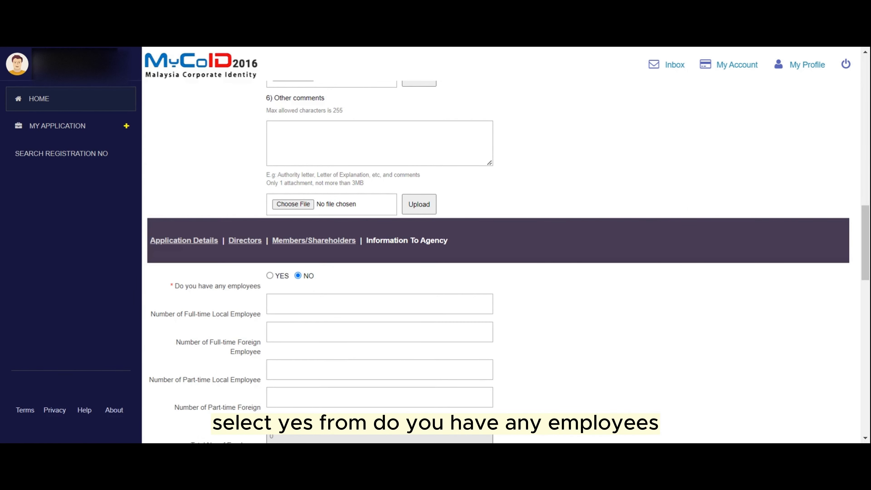
scroll(589, 199, "down", 3)
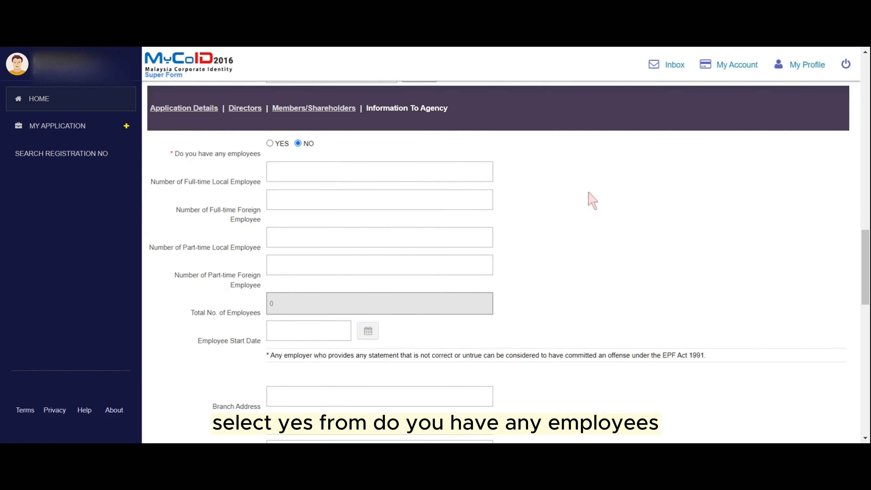
left_click(270, 144)
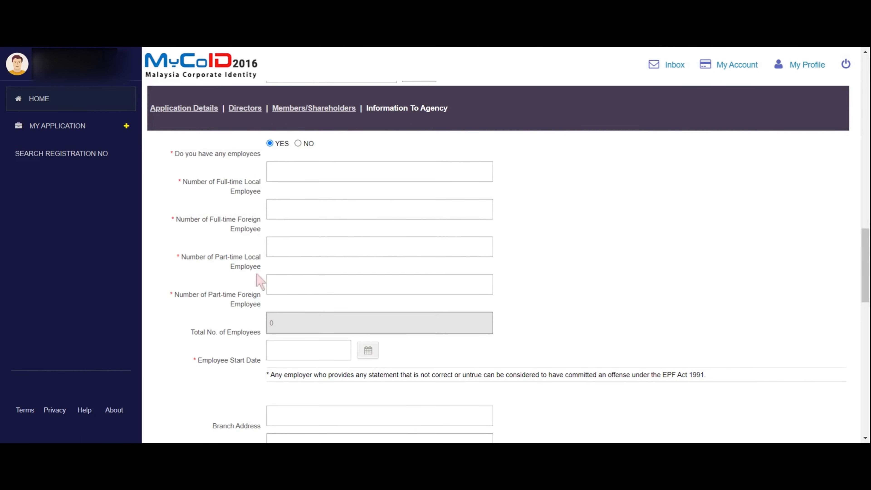
left_click(298, 144)
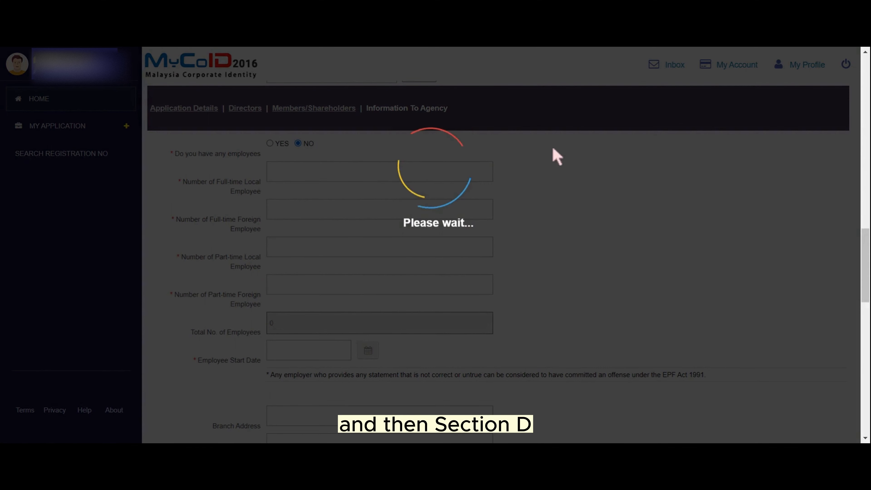
- Scroll down the form to the Declaration Section
scroll(193, 177, "down", 15)
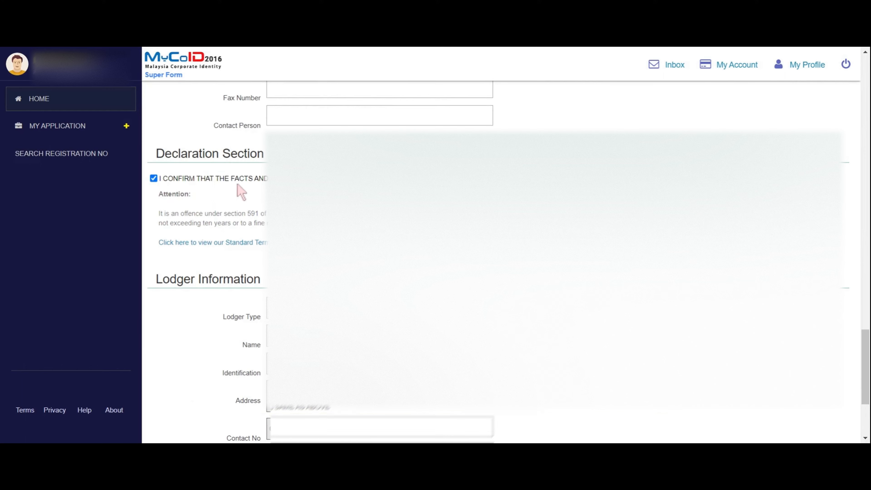
scroll(241, 192, "down", 5)
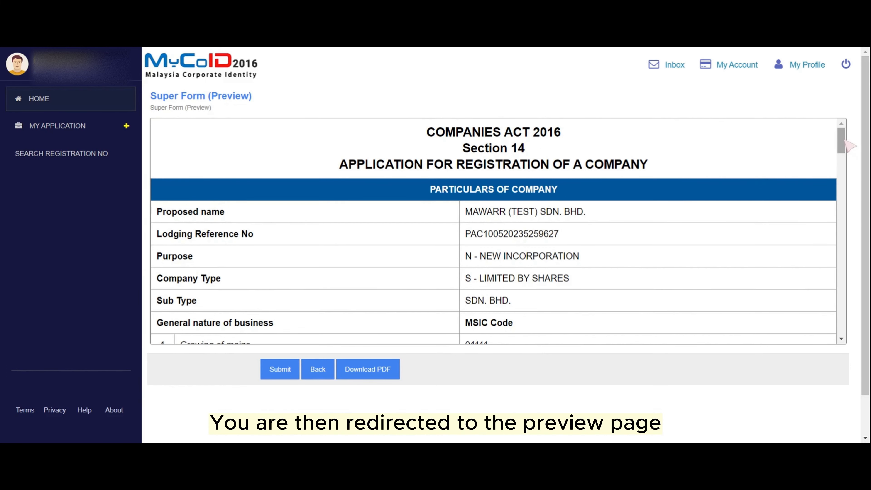
left_click_drag(843, 140, 845, 143)
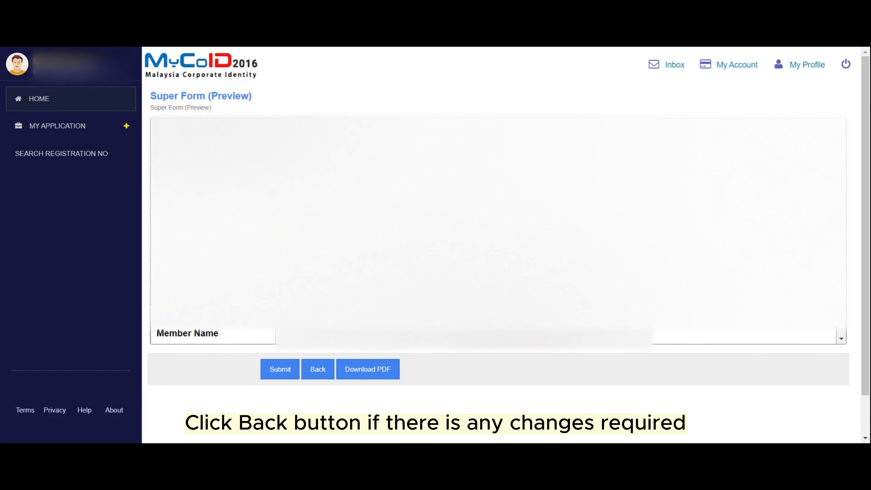
left_click_drag(843, 227, 845, 328)
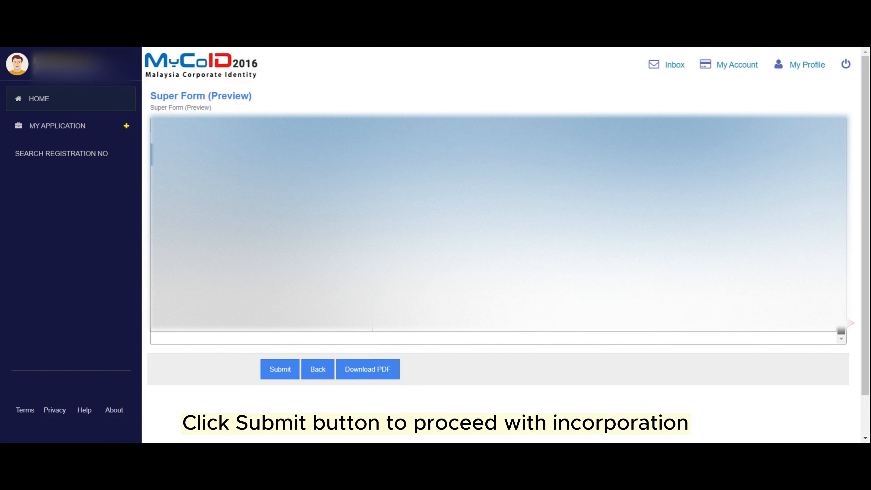